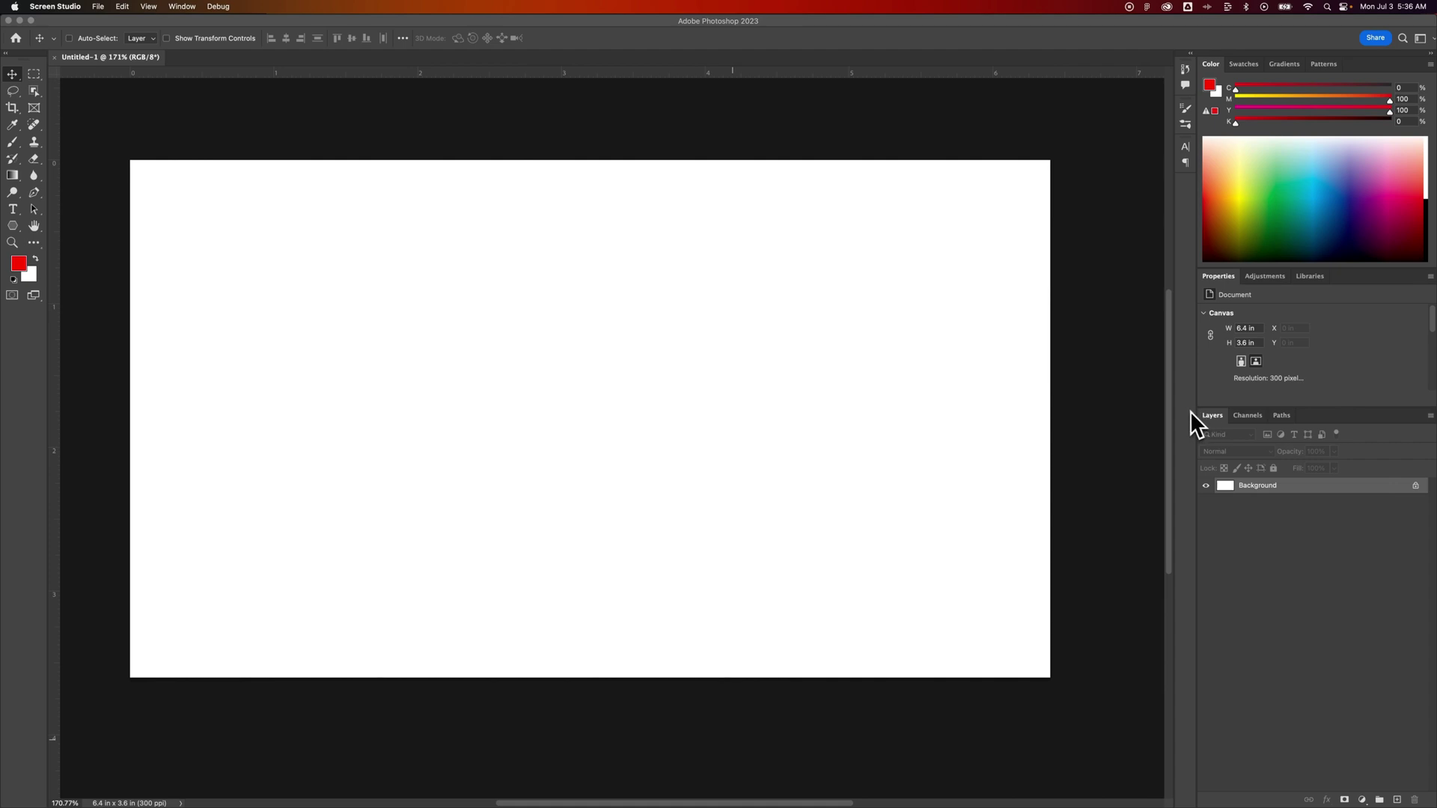
Bring Photoshop forward and add an empty Layer 1 above the Background layer
click(1055, 388)
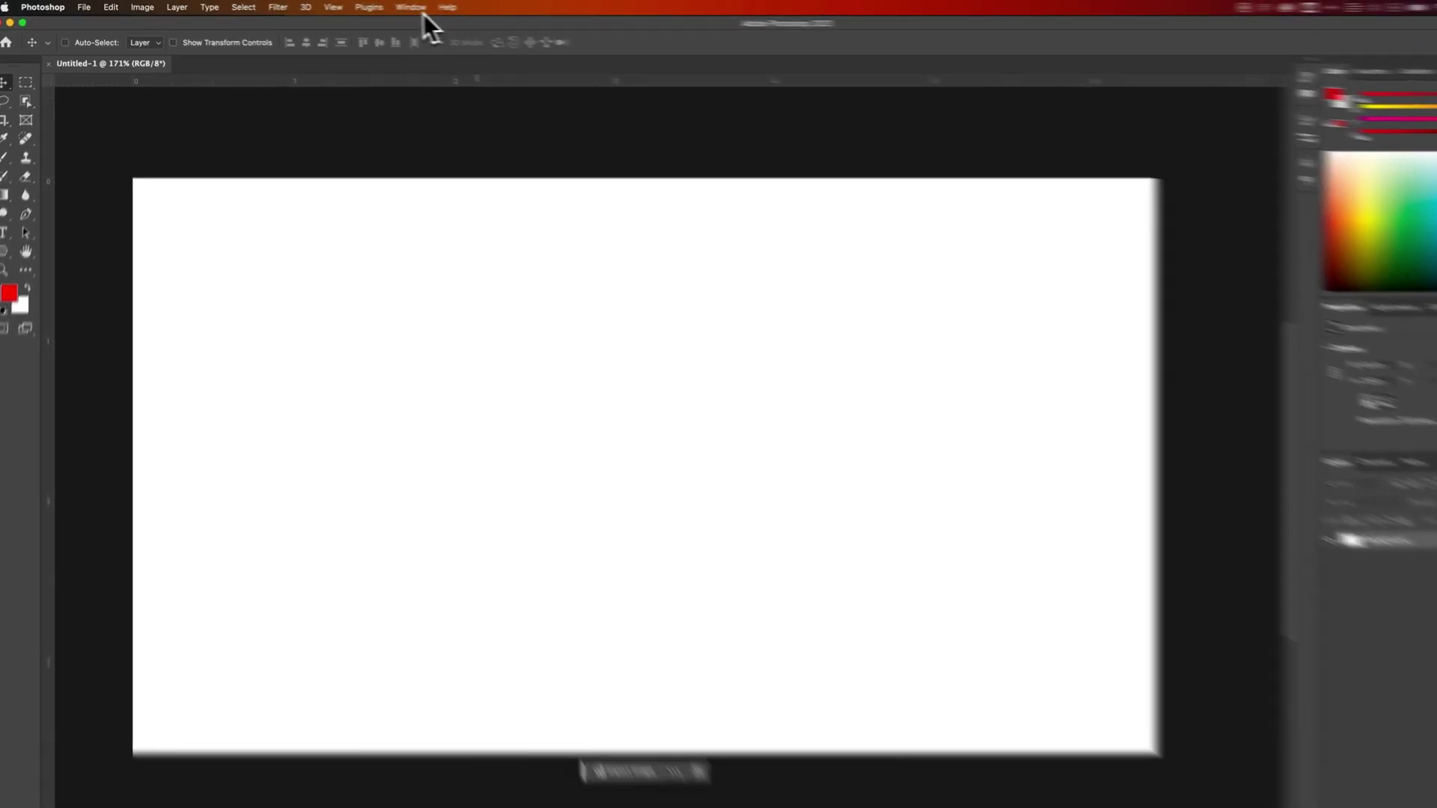
click(381, 6)
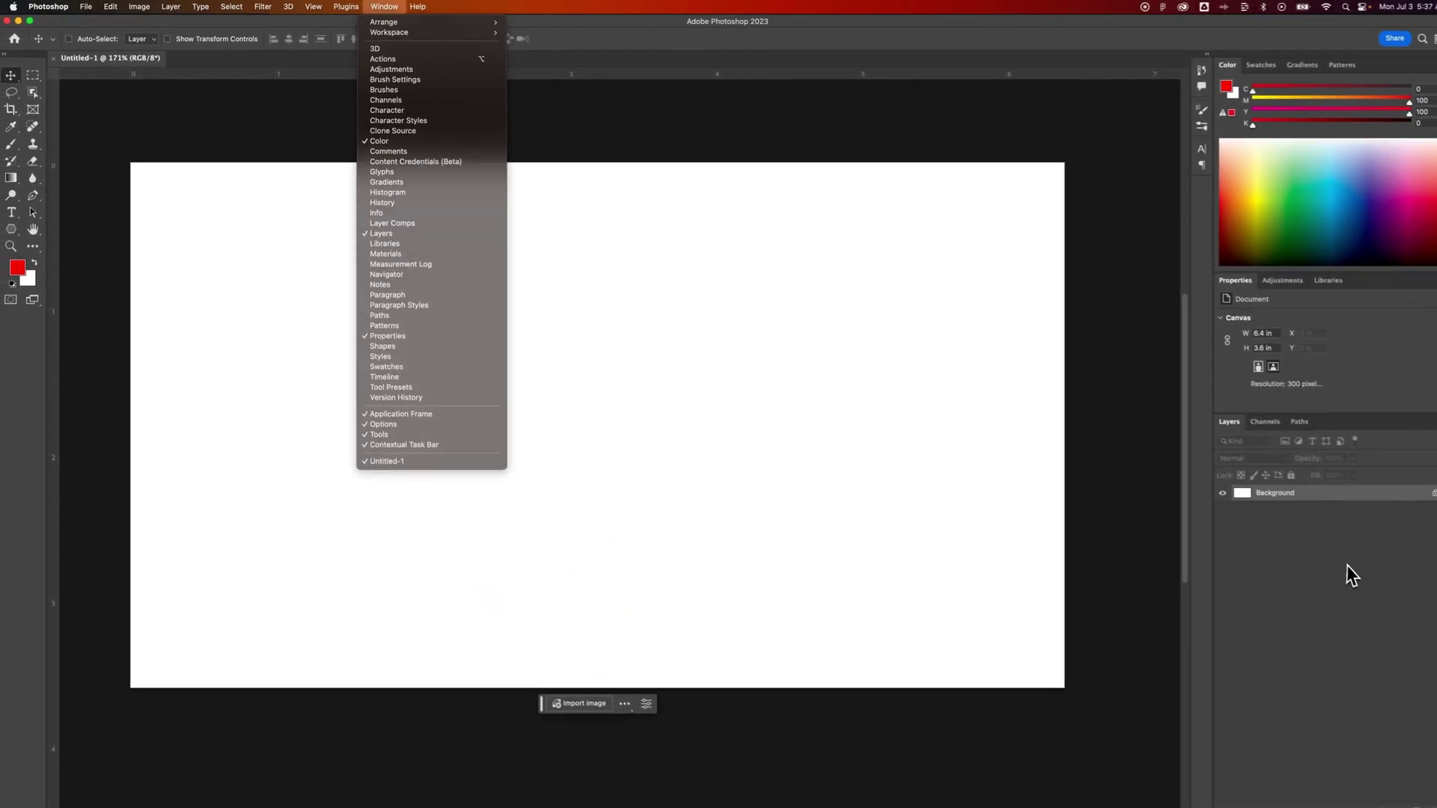
click(1349, 663)
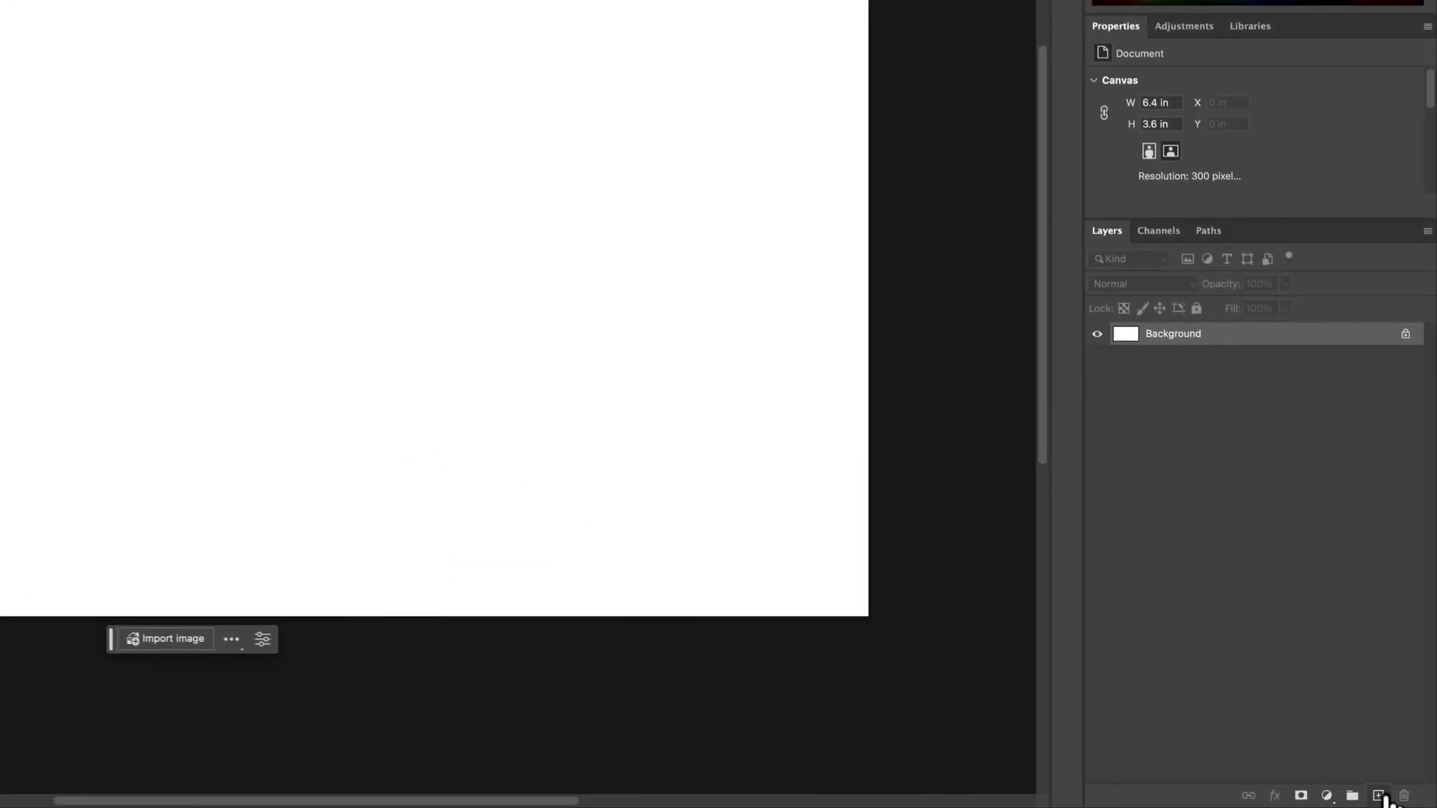
click(1398, 800)
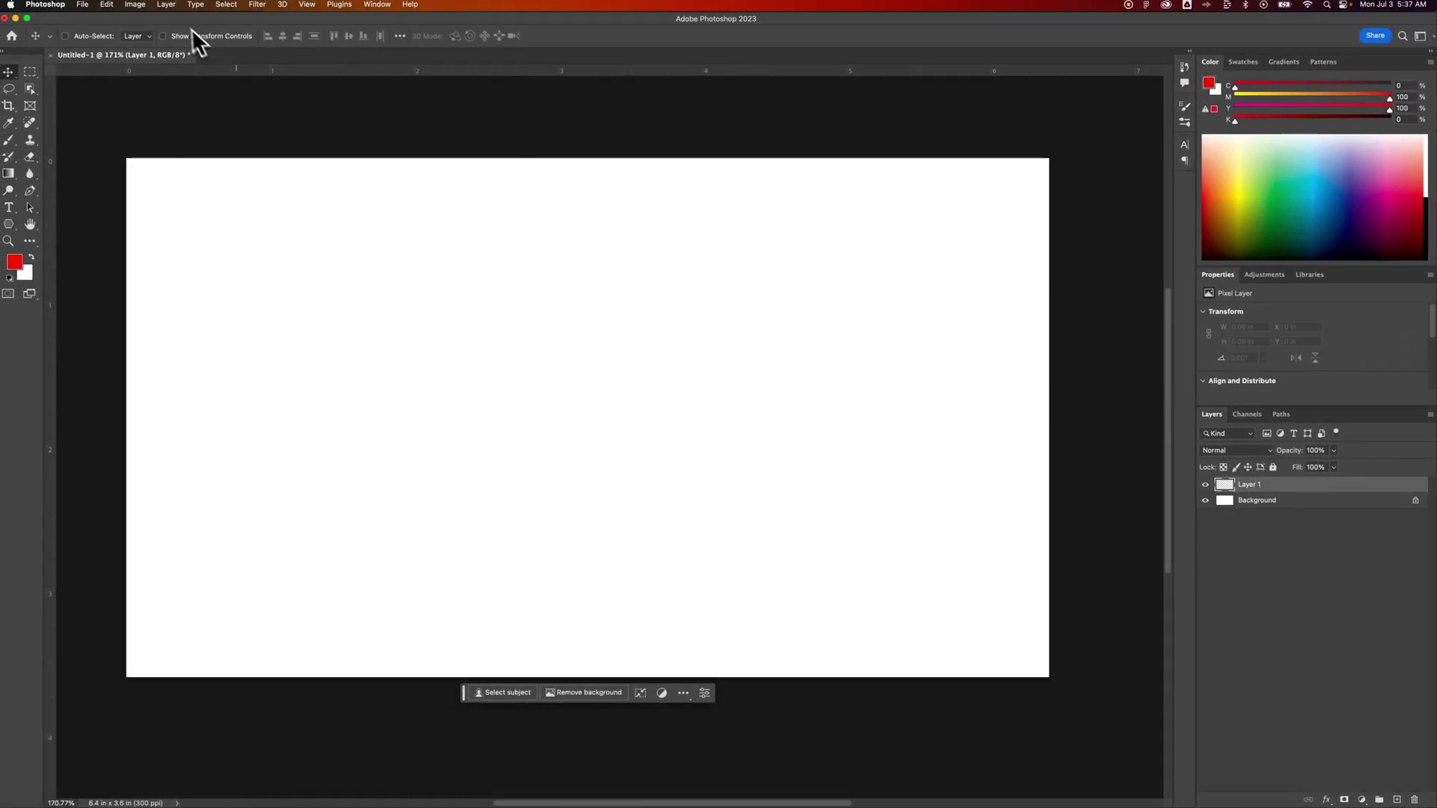
click(166, 5)
mouse_move(168, 19)
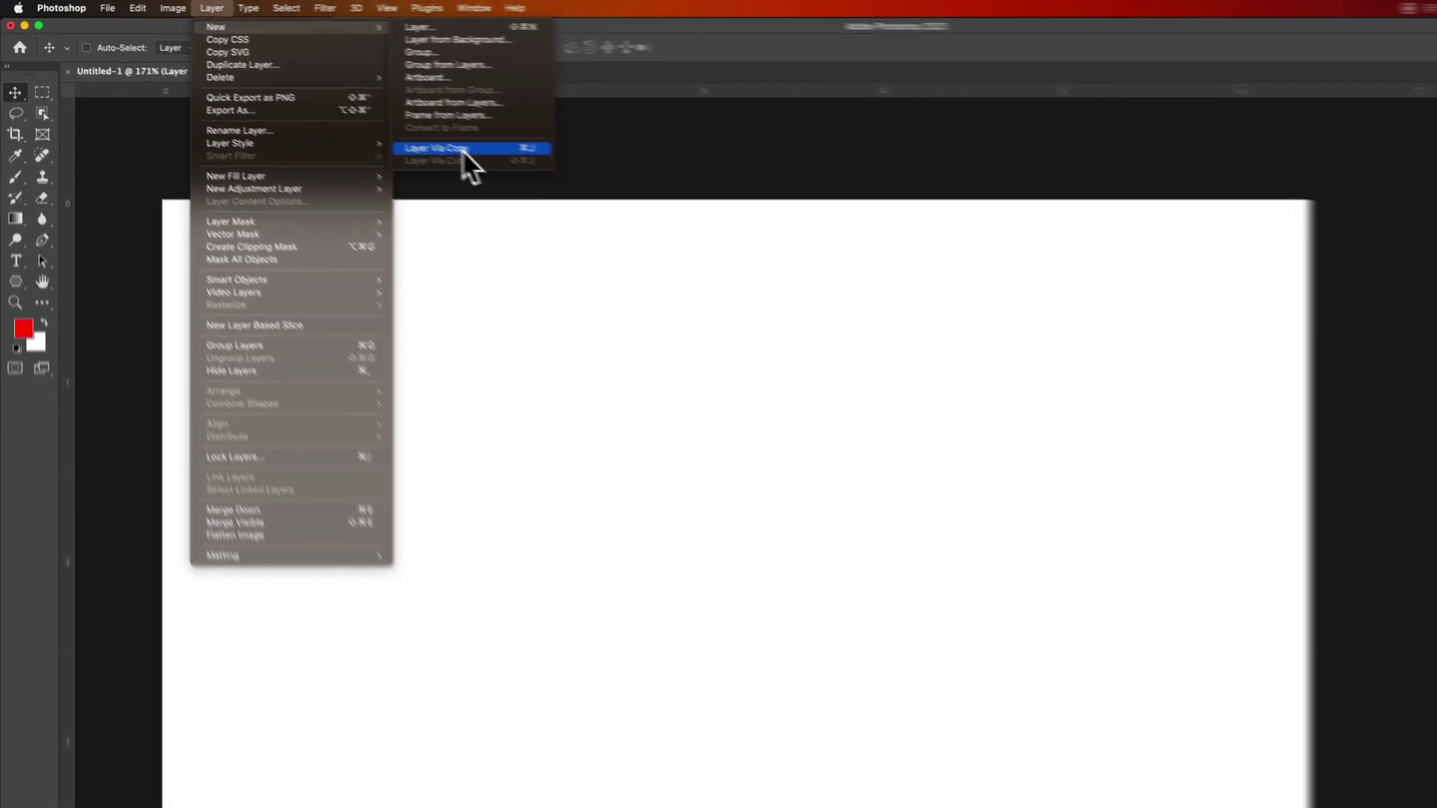
click(558, 178)
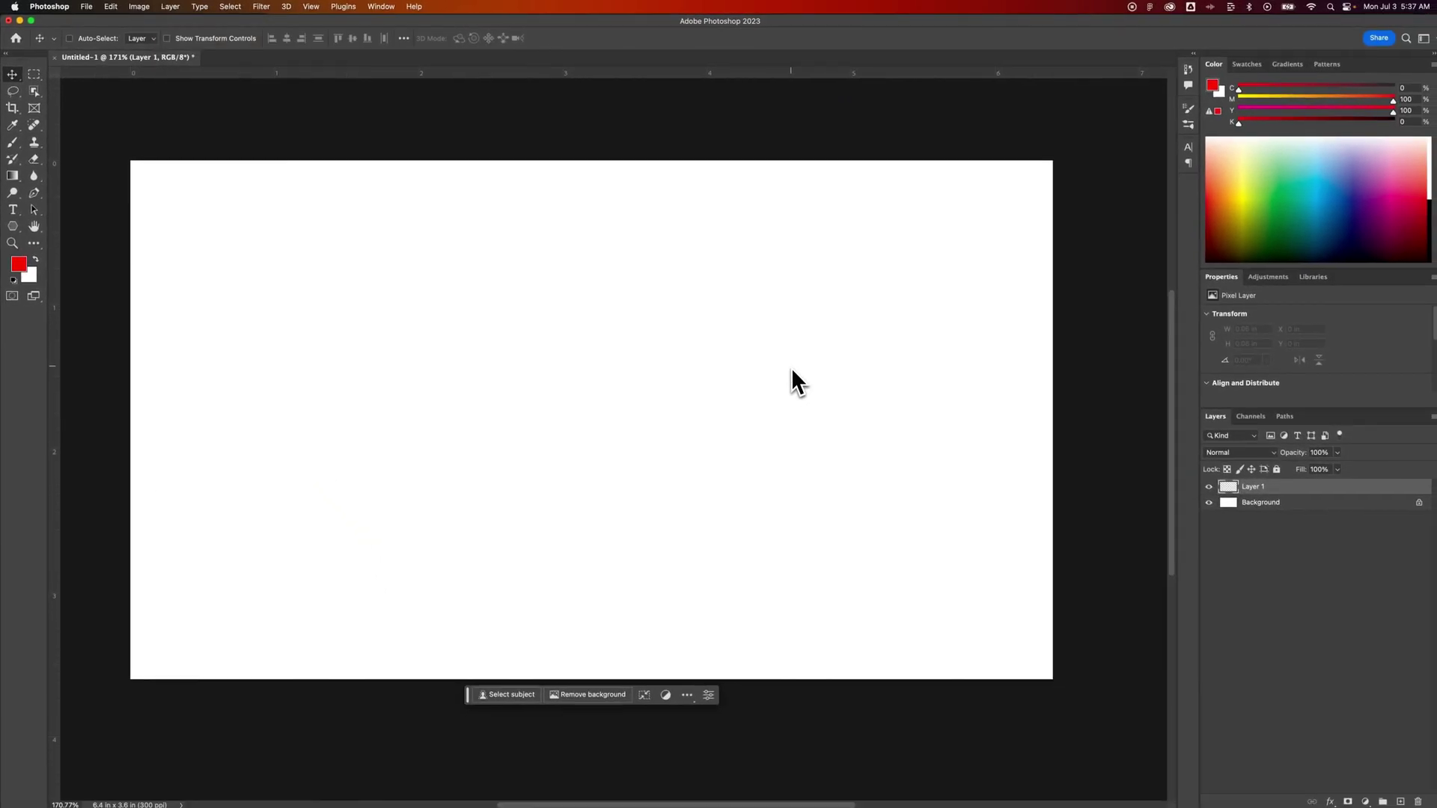
key(cmd+j)
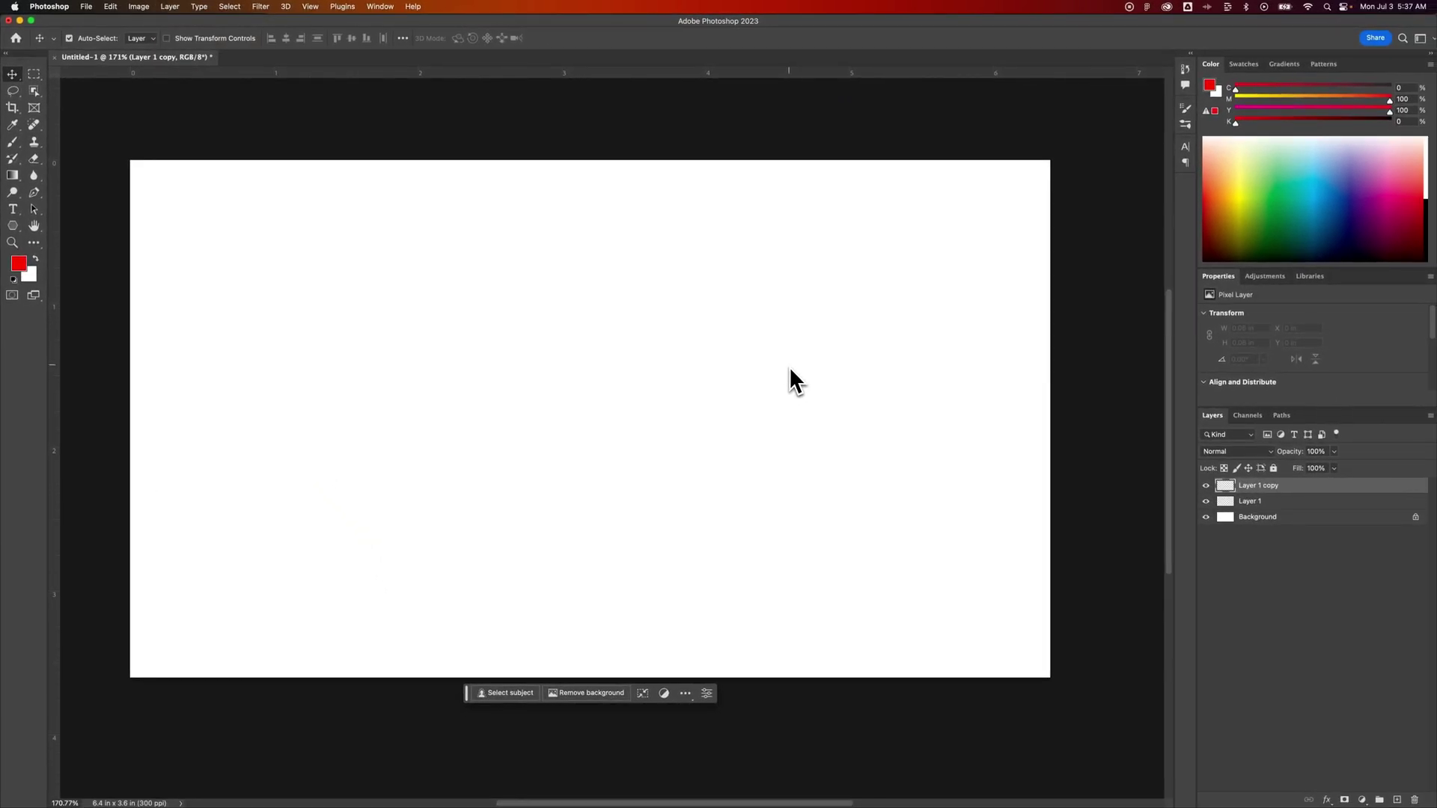
key(cmd+z)
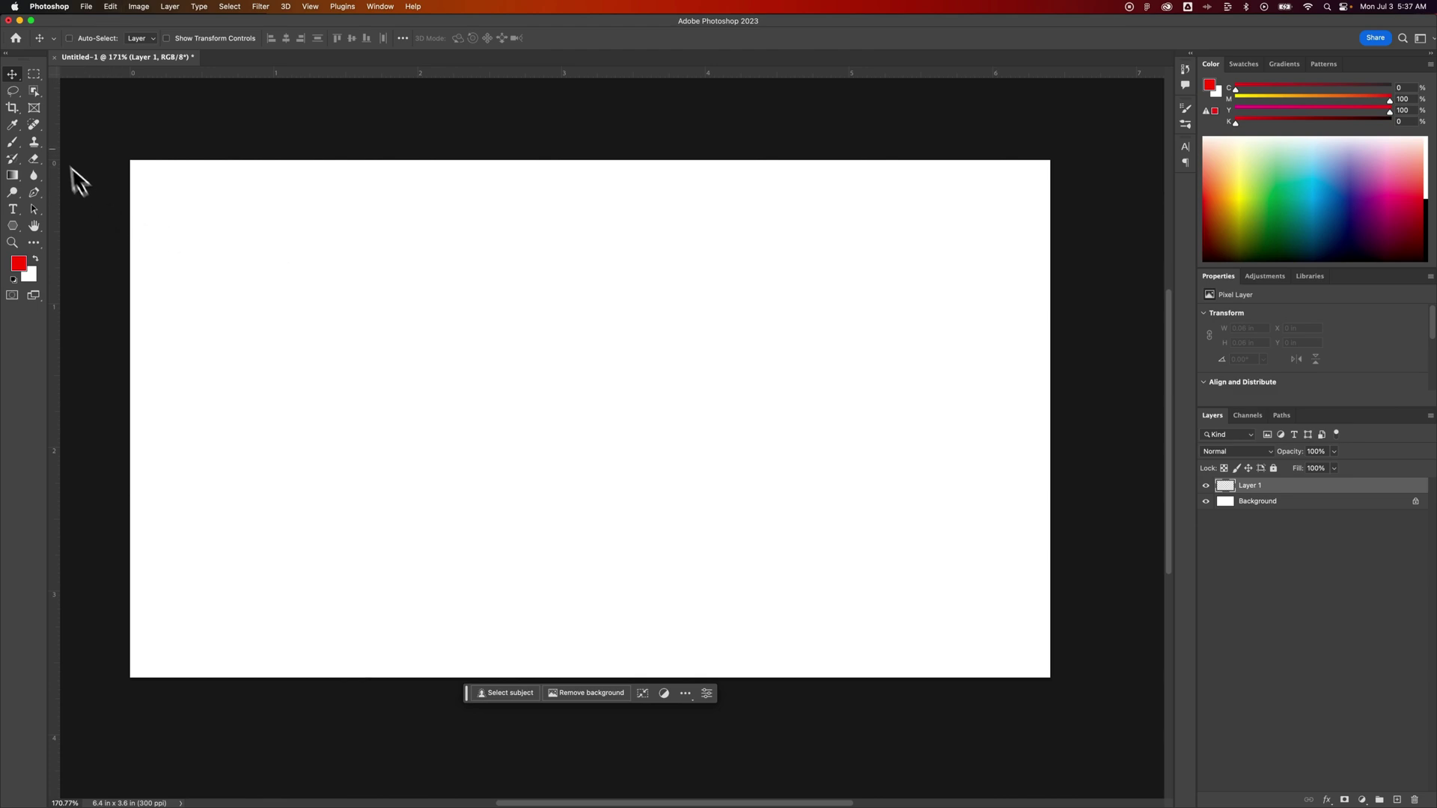
Paint a red U shape on Layer 1, duplicate and shift it, then delete both layers
click(13, 141)
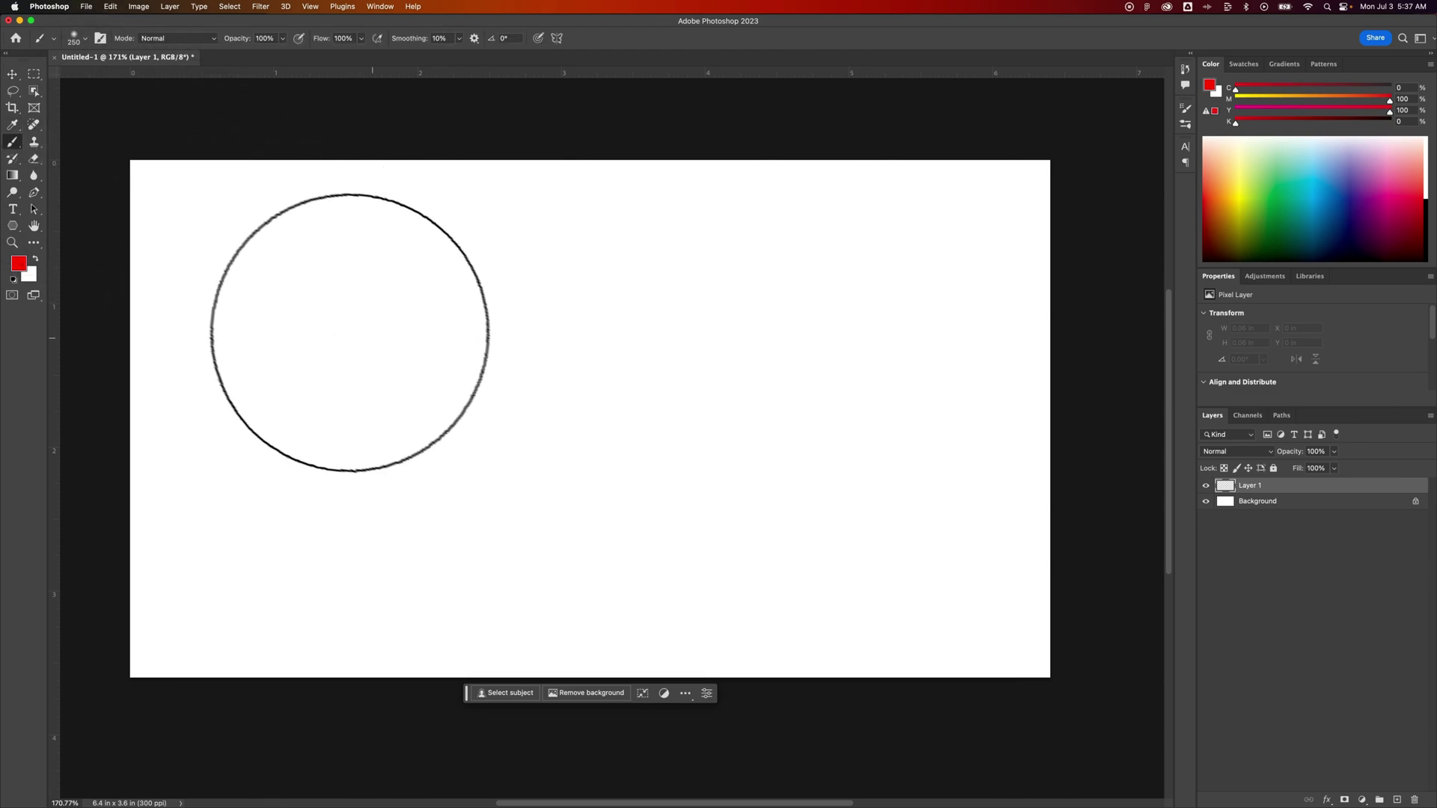
mouse_move(390, 337)
mouse_down()
mouse_move(629, 473)
mouse_move(812, 402)
mouse_up()
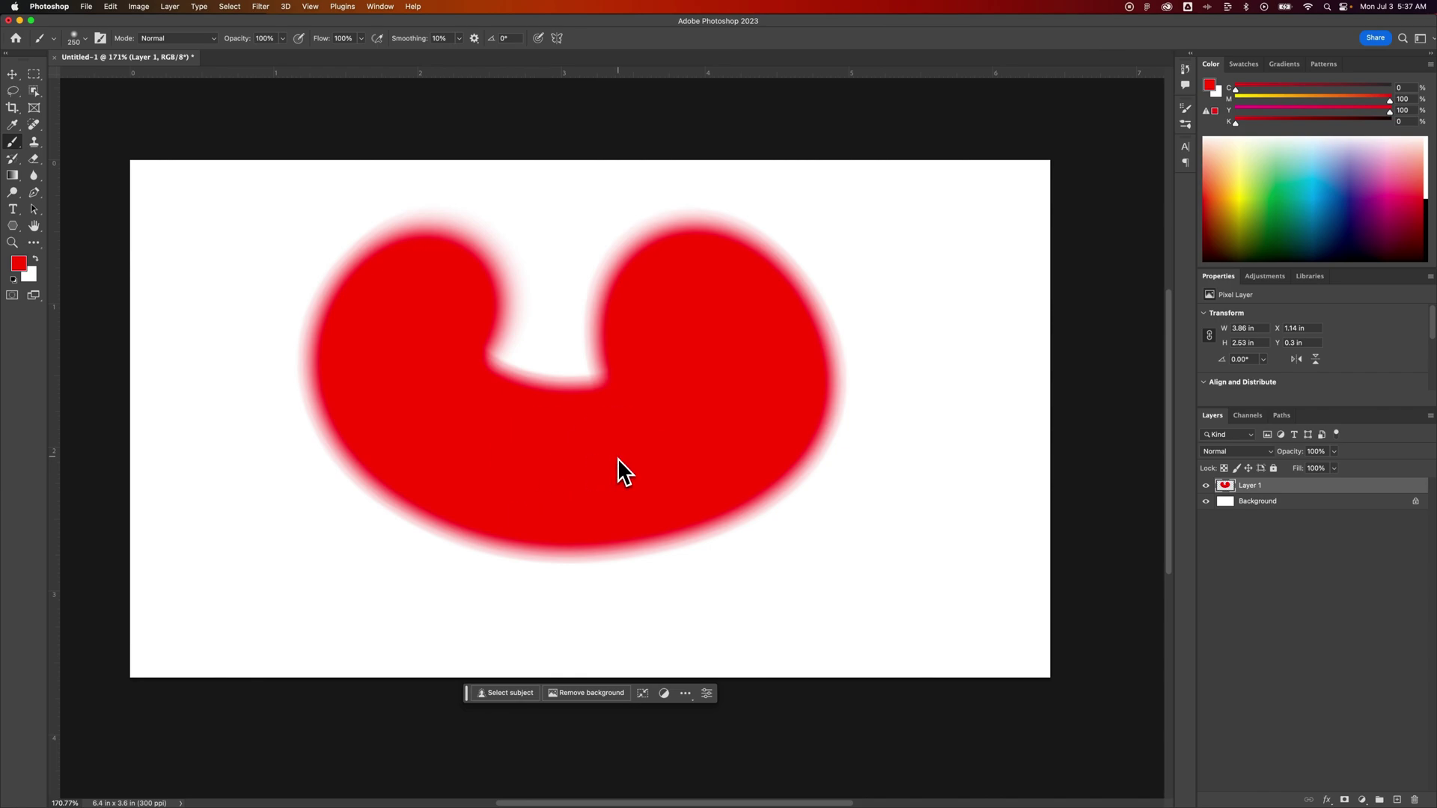
key(super+j)
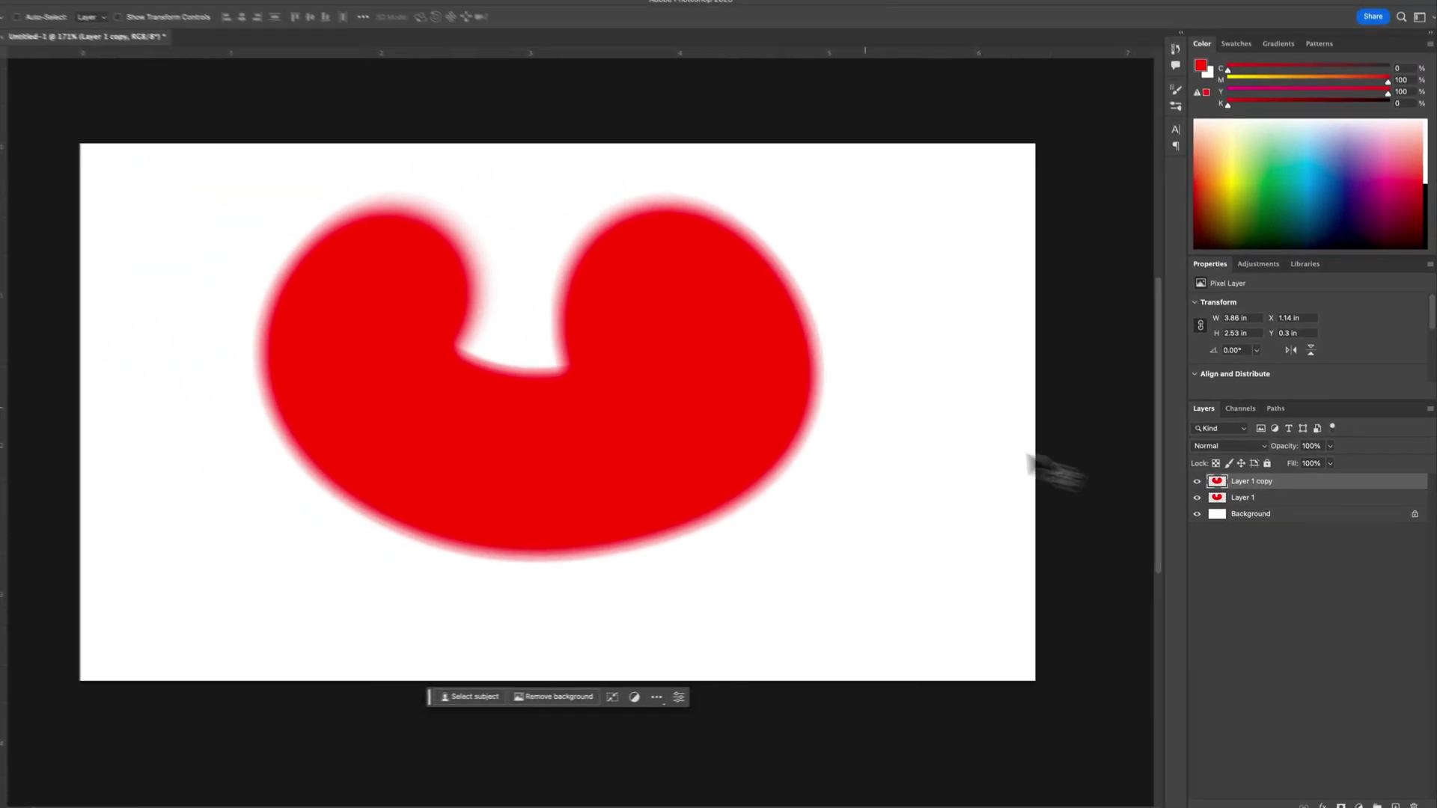
drag(515, 404, 914, 323)
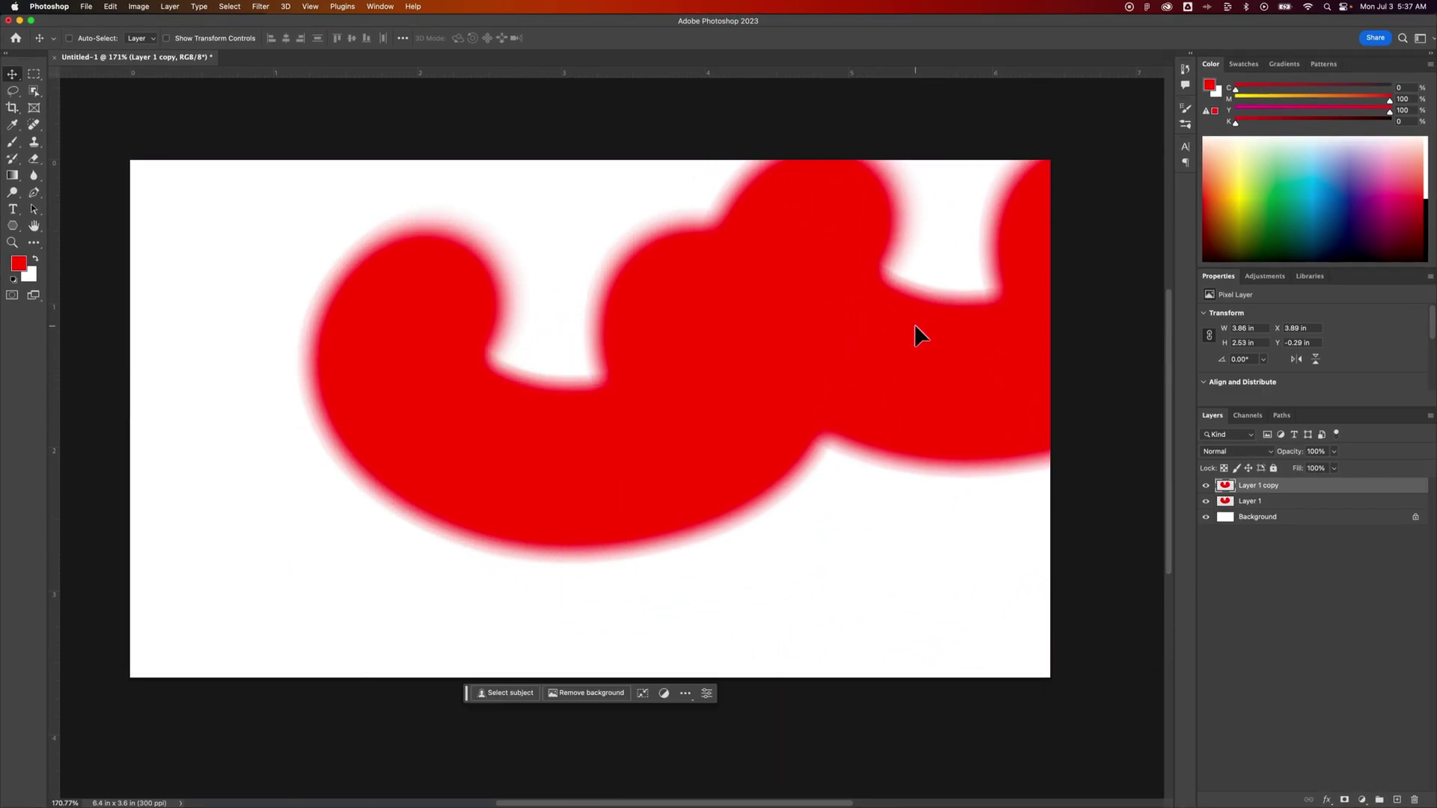
key(Delete)
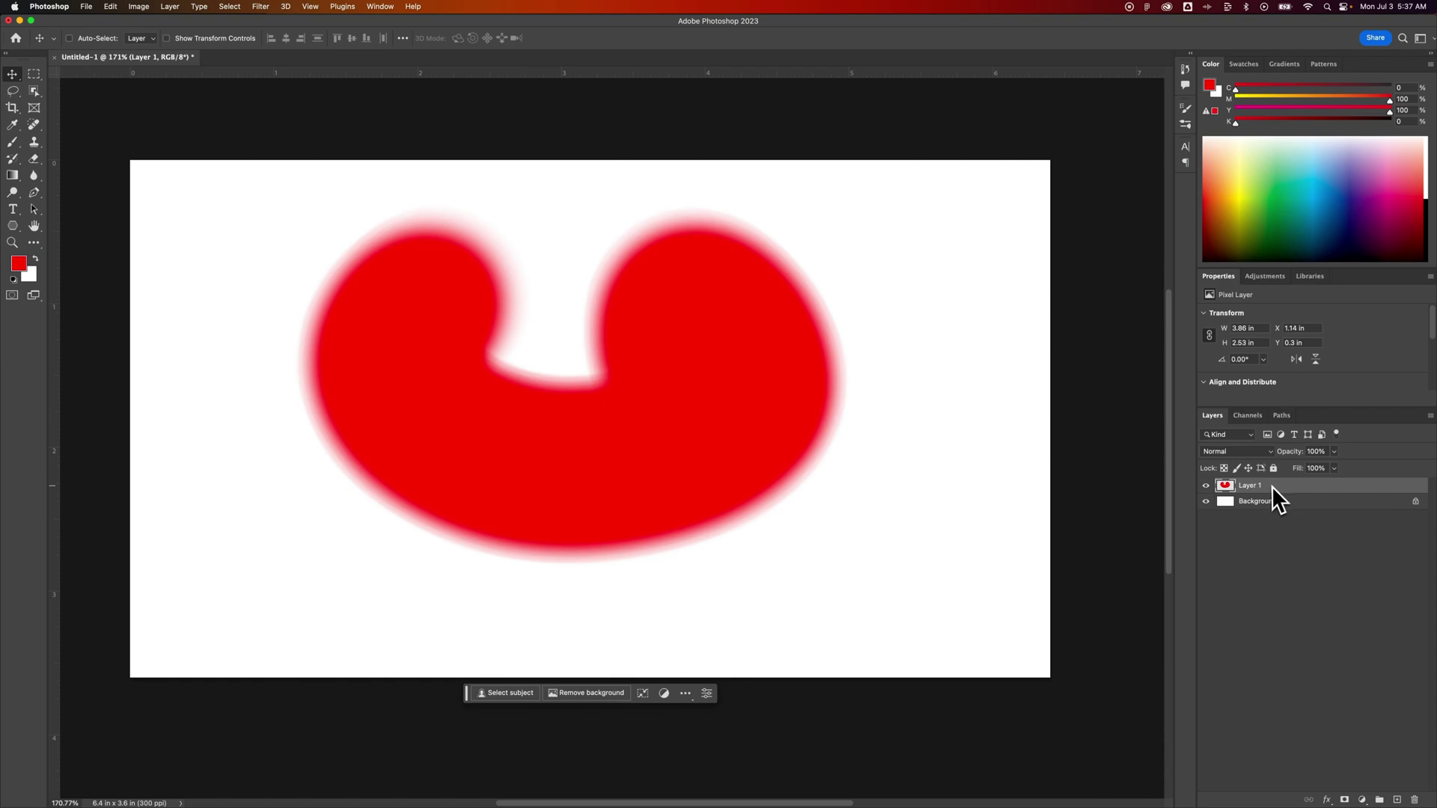
key(Delete)
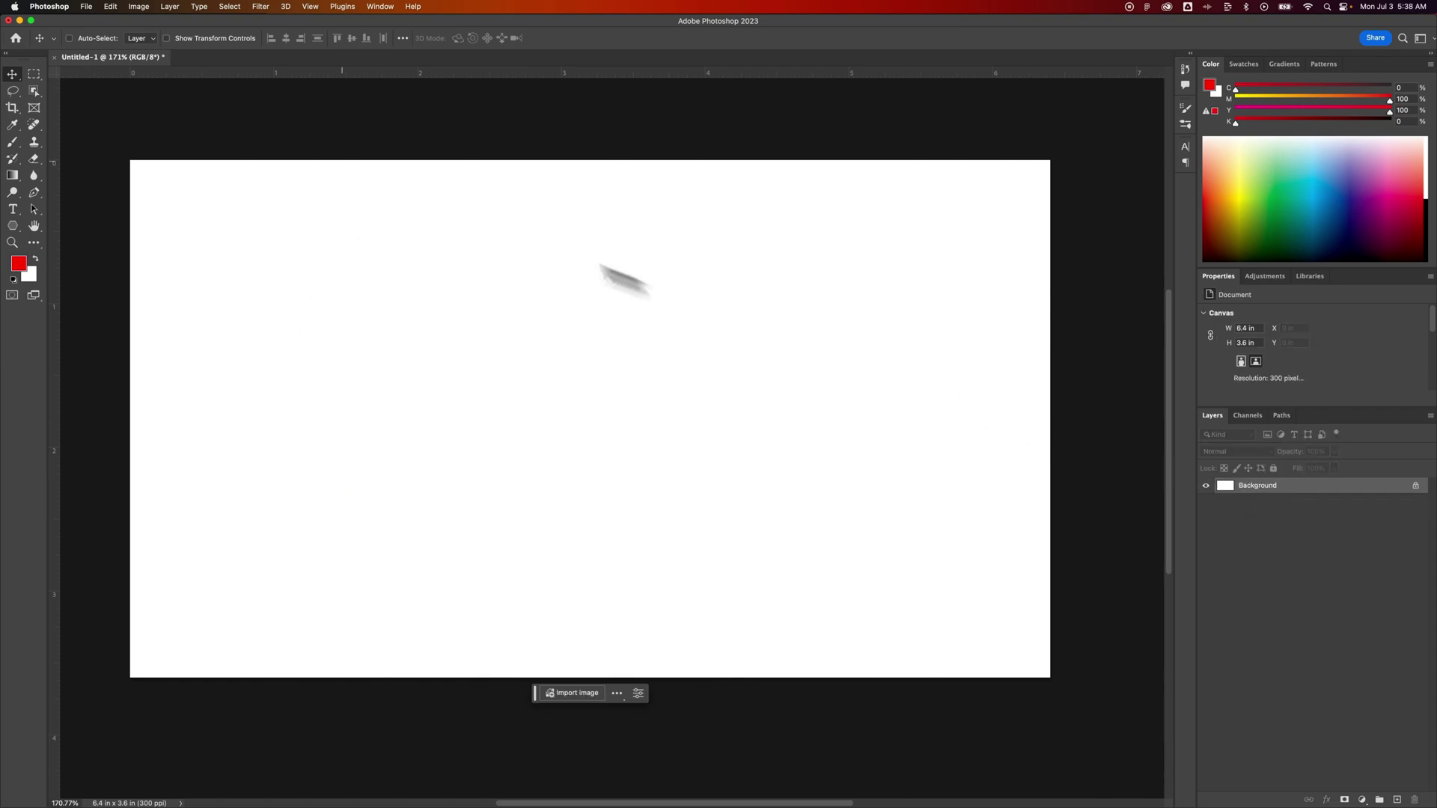
click(171, 7)
mouse_move(172, 22)
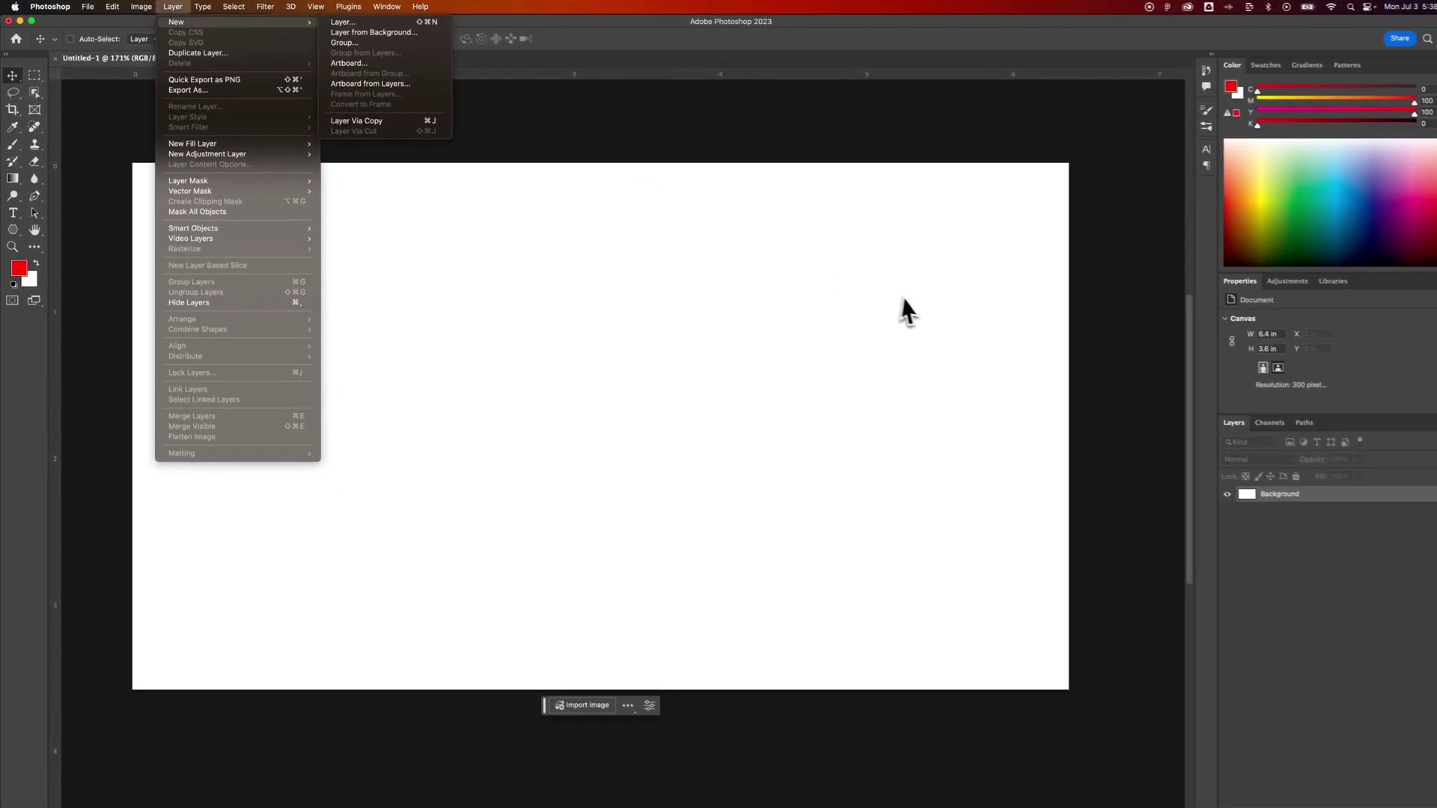
click(1318, 519)
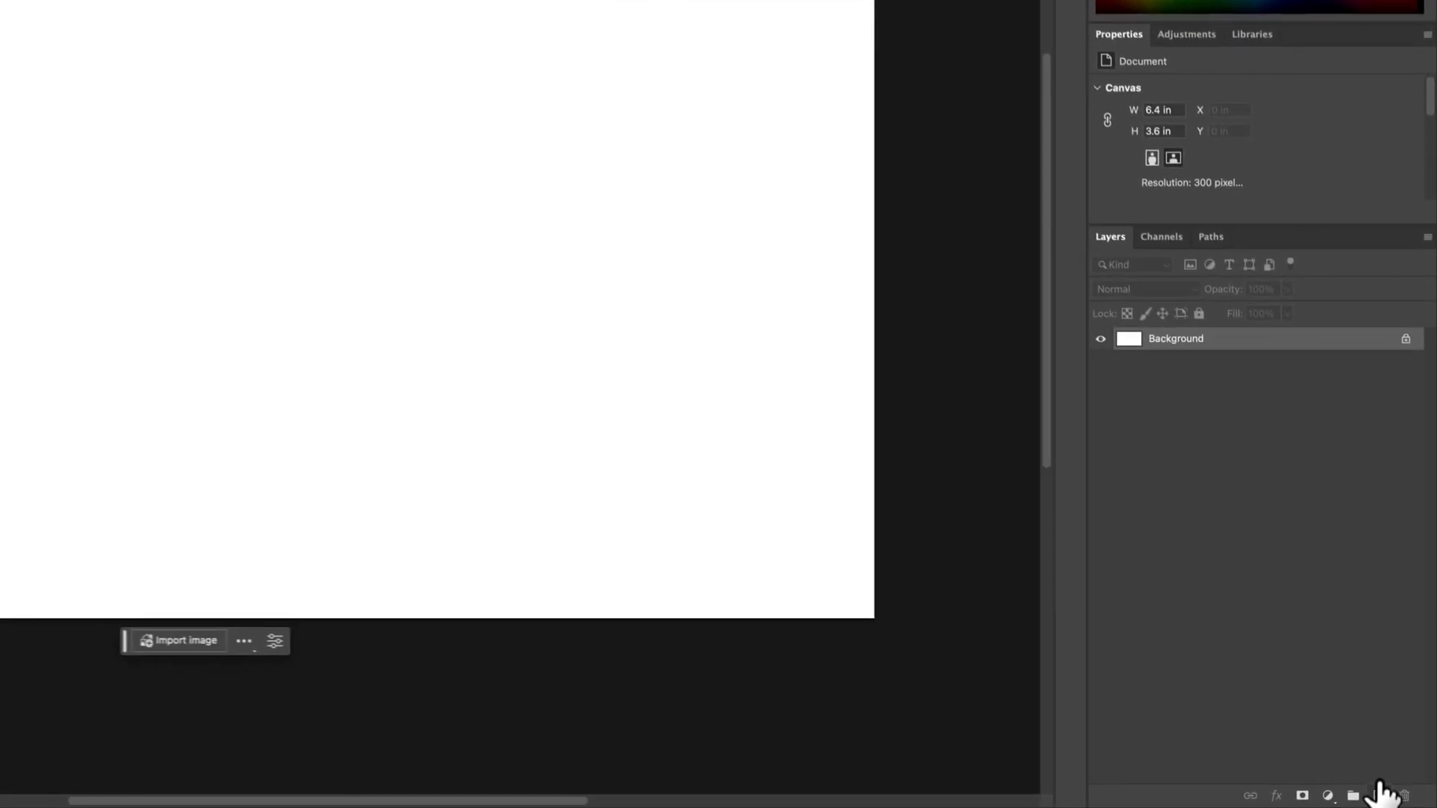
Add an empty layer, then a Solid Color fill layer
click(1397, 799)
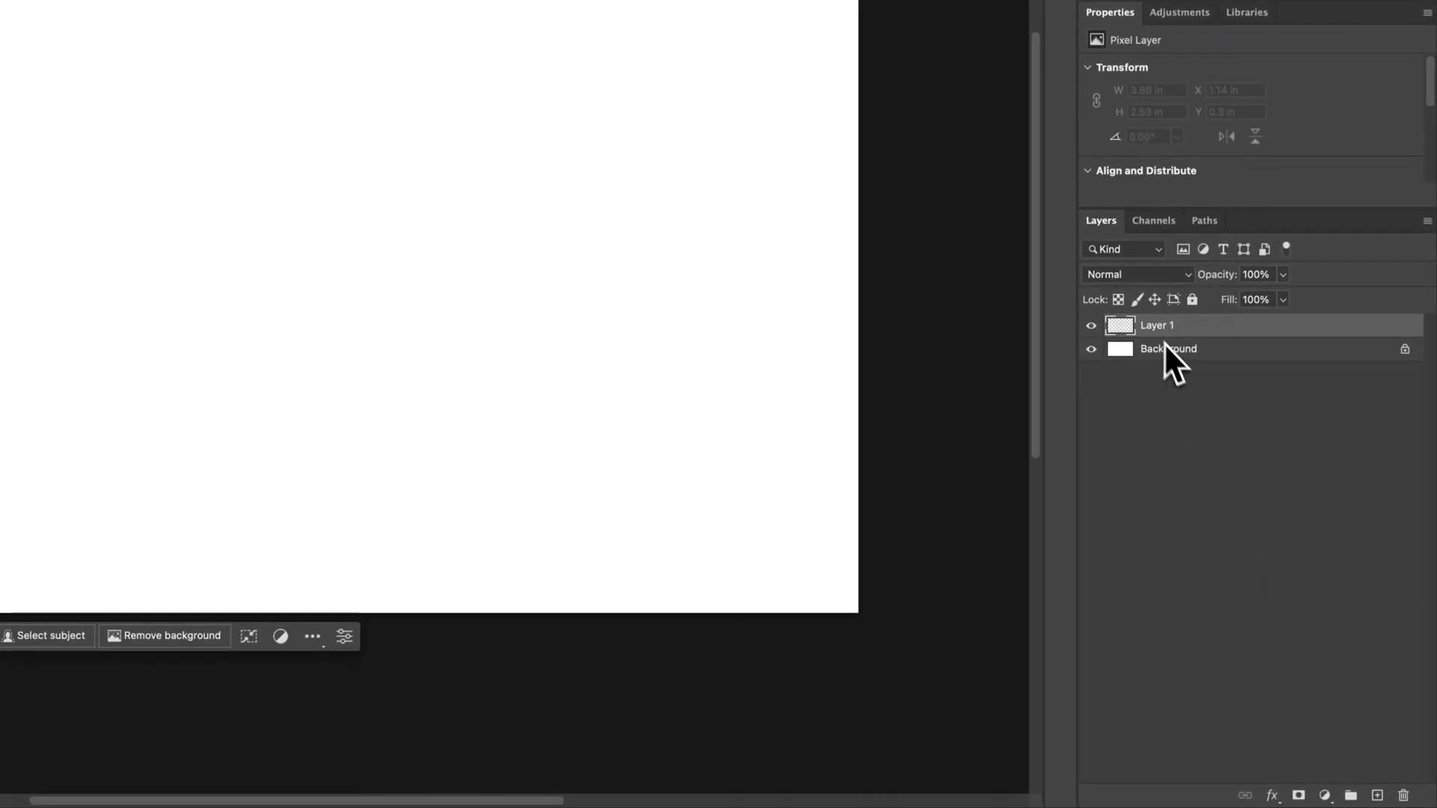
click(1325, 796)
click(1326, 796)
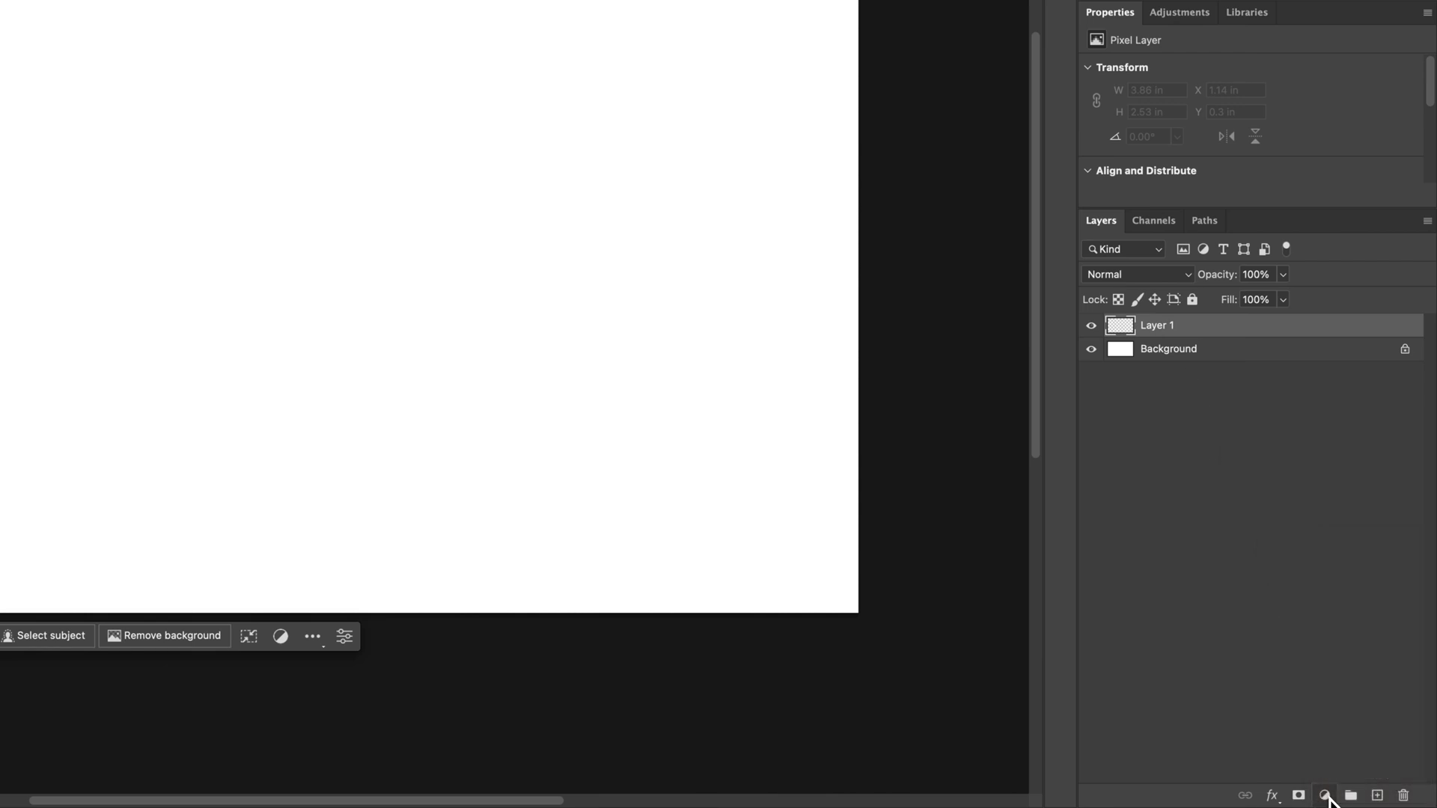
click(1325, 796)
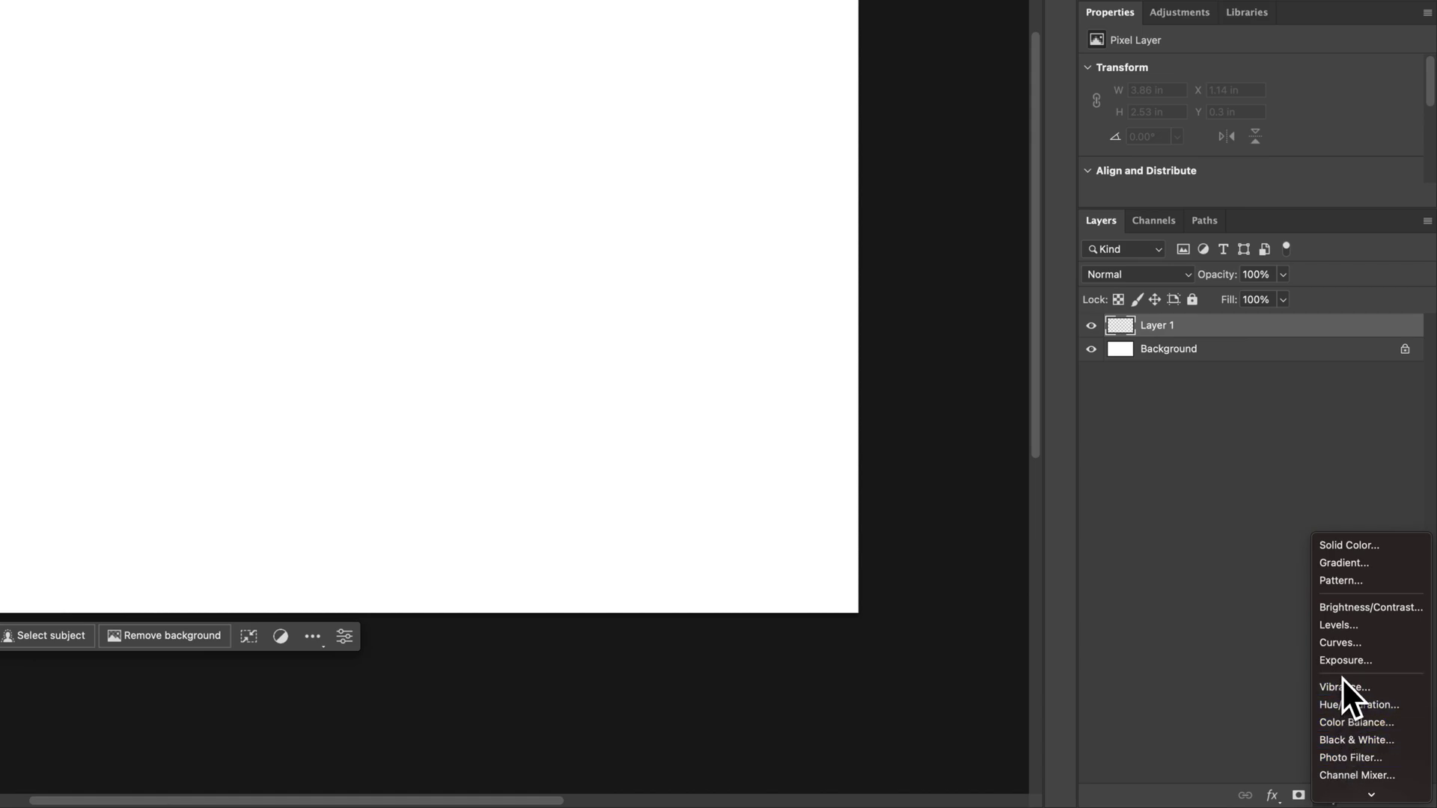
click(1358, 553)
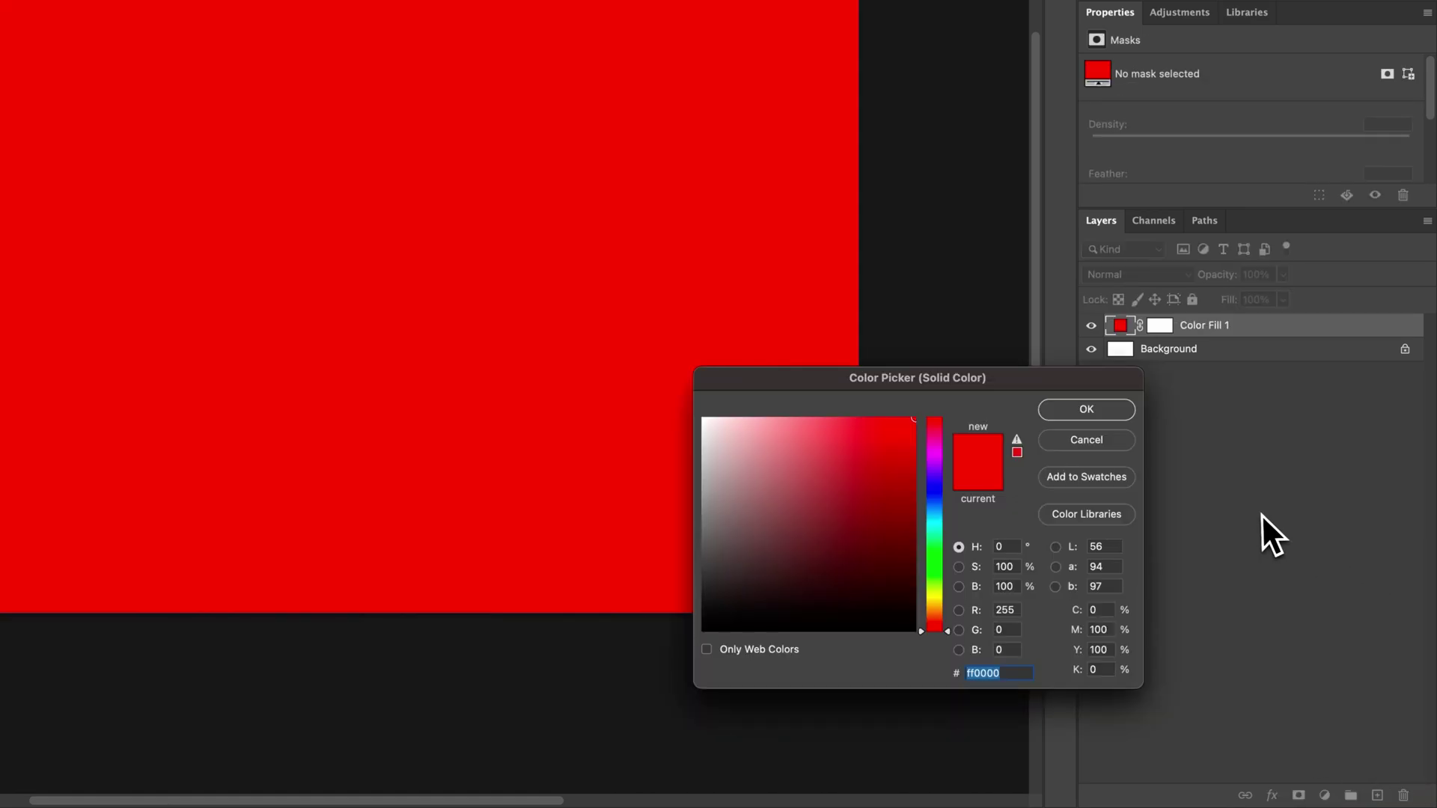
Set the Color Fill 1 colour to blue #3f94ec and confirm it
mouse_move(910, 447)
mouse_down()
mouse_move(886, 469)
mouse_move(831, 465)
mouse_move(829, 435)
mouse_move(928, 496)
mouse_up()
click(863, 433)
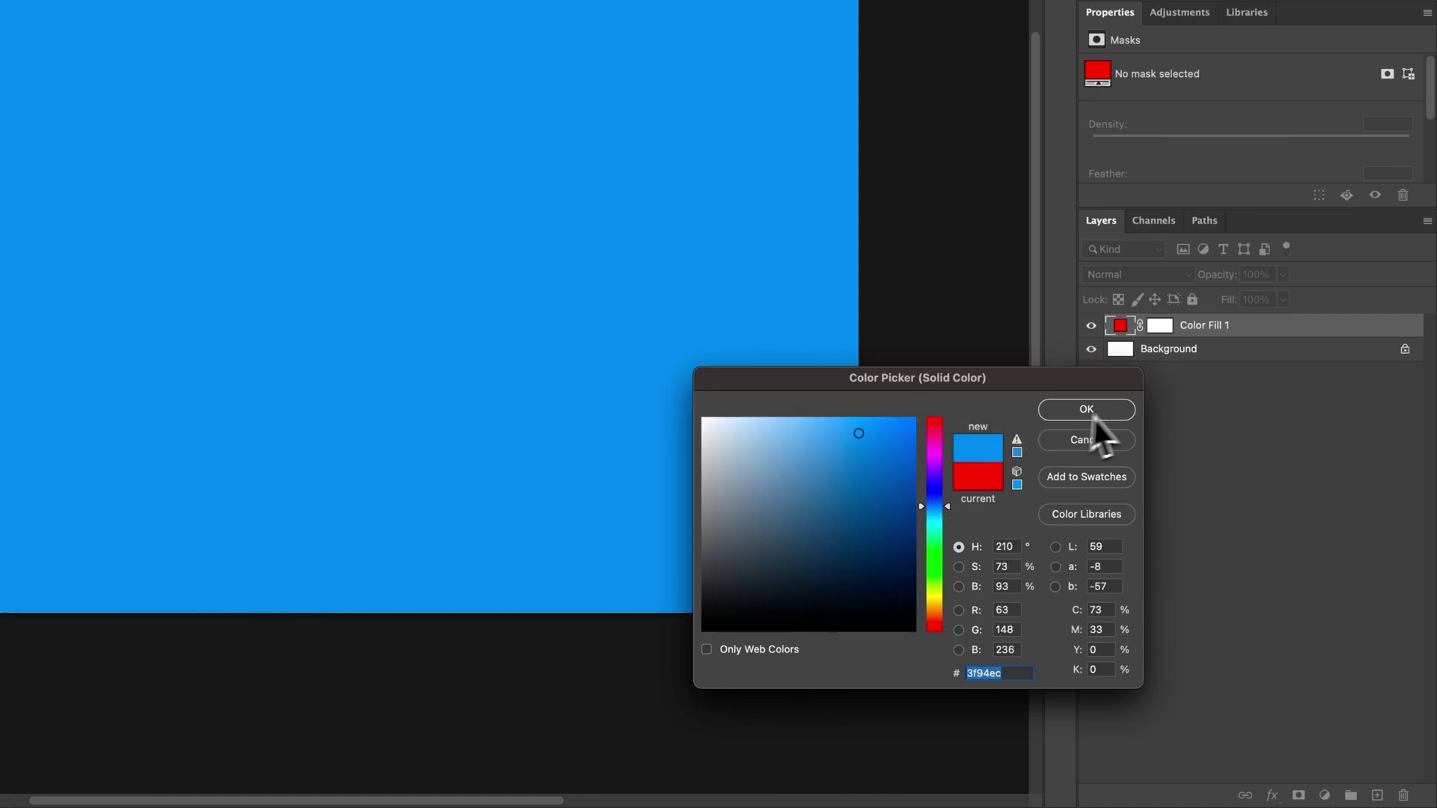
click(1087, 411)
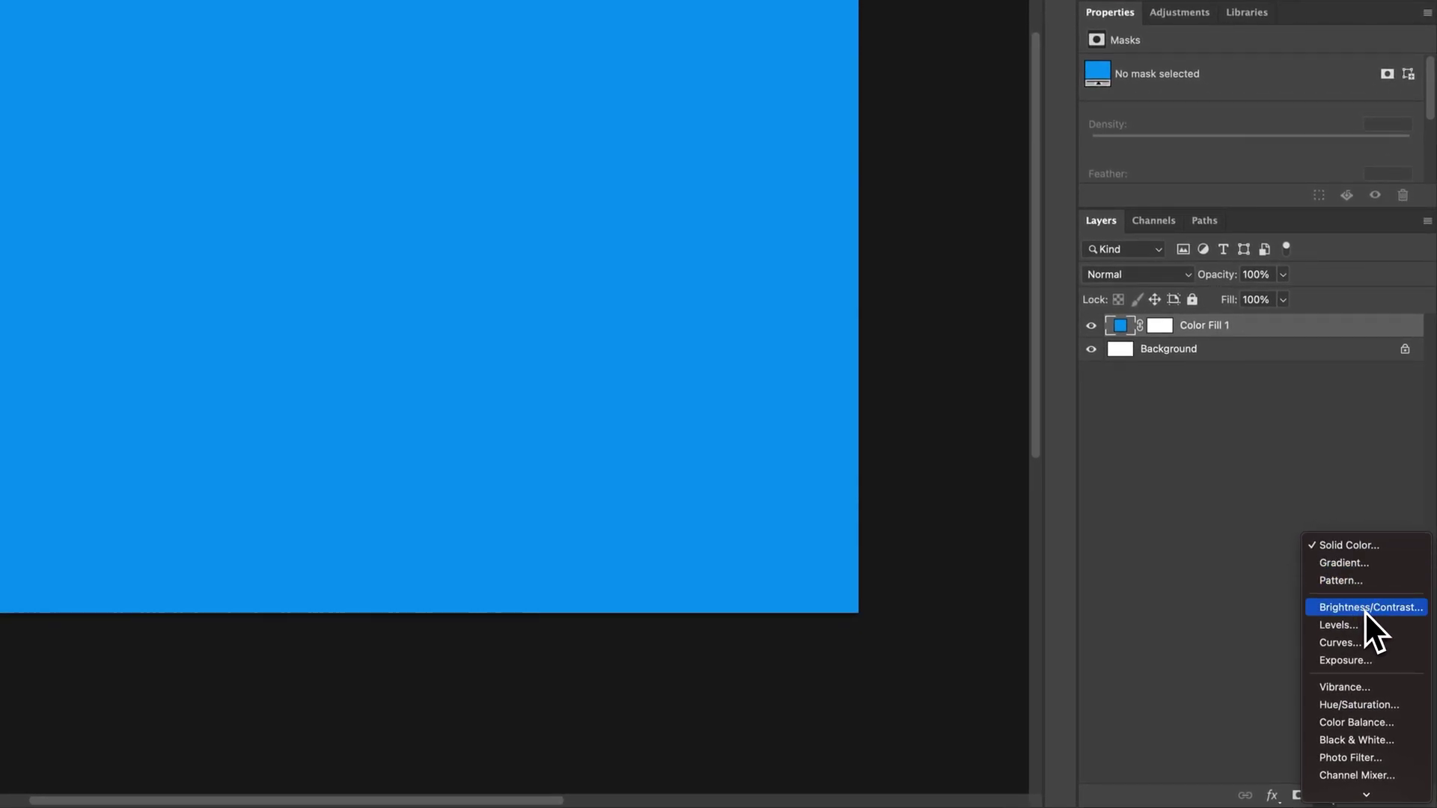
Scroll through the list of fill and adjustment layer types
scroll(1367, 612, down, 4)
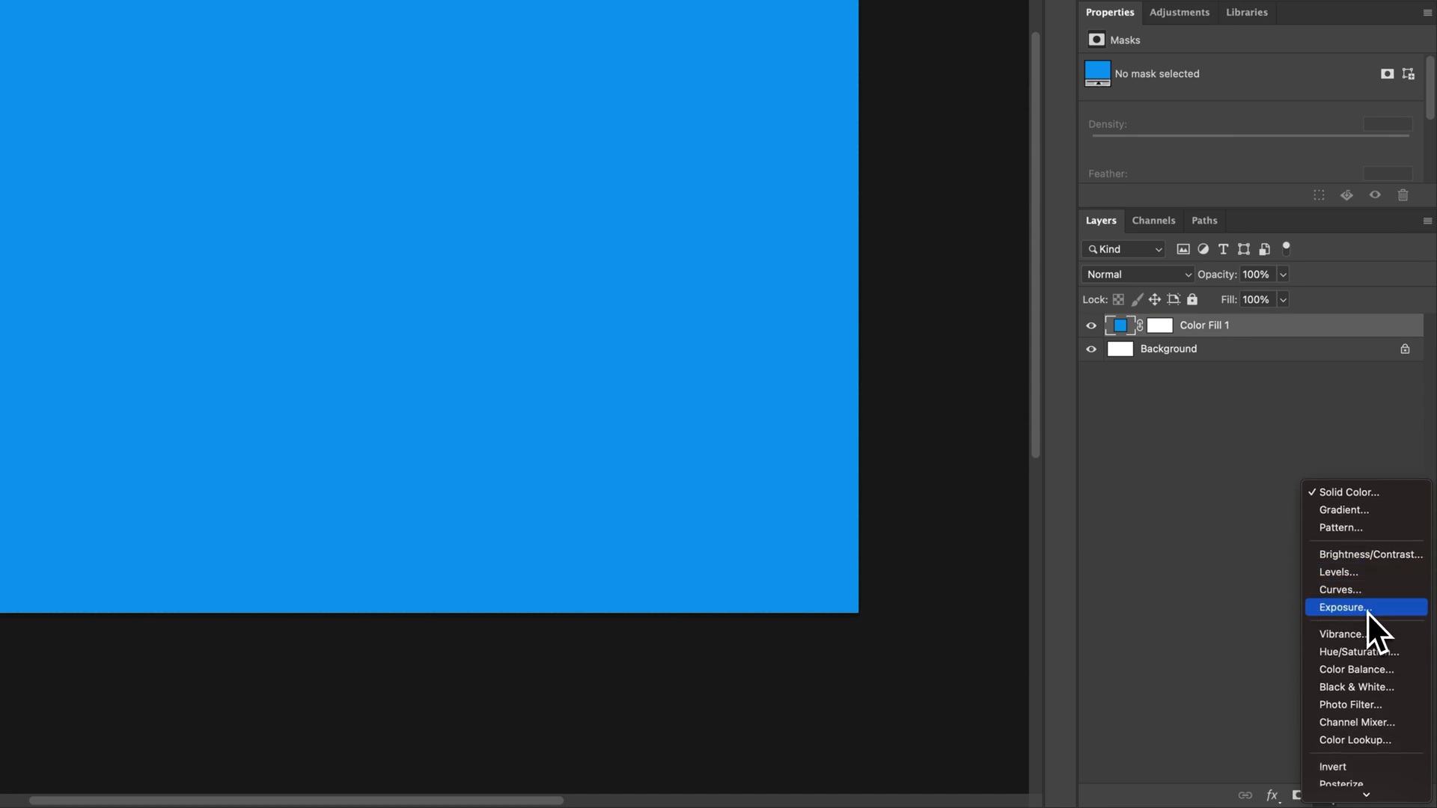
scroll(1372, 721, down, 2)
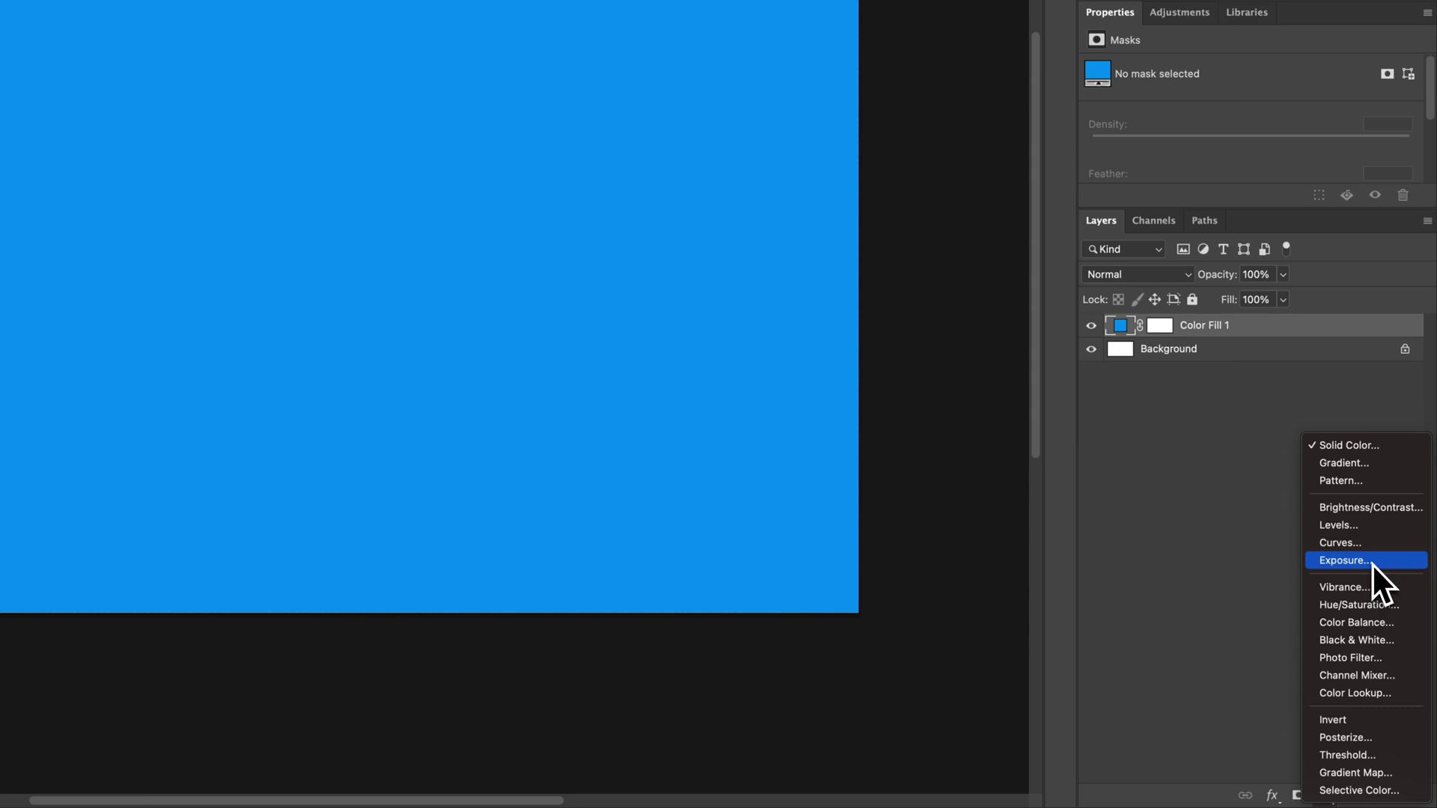
Close the layer type list and add two empty pixel layers, Layer 1 and Layer 2
click(1291, 573)
click(1377, 792)
click(1377, 792)
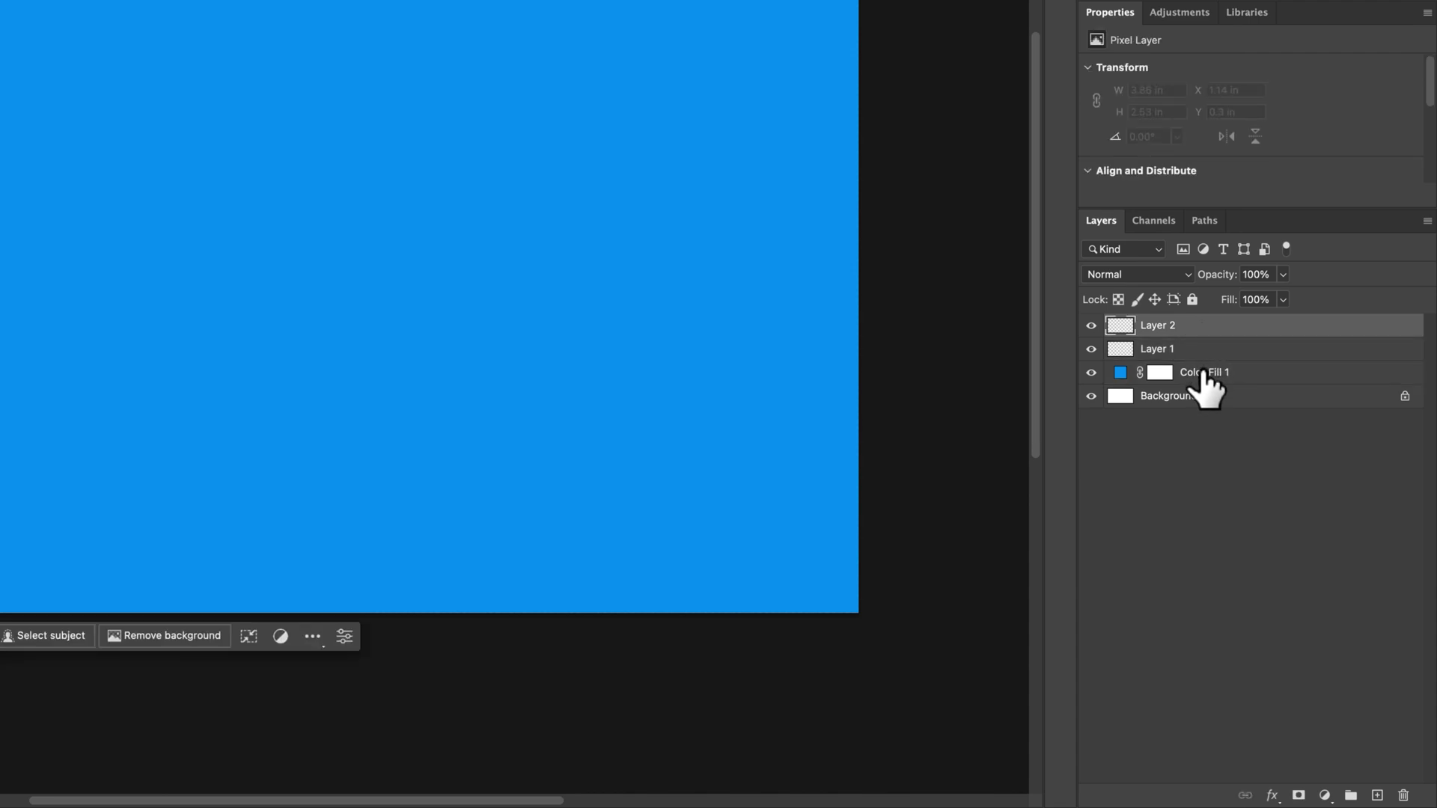
Select Layer 2 together with Color Fill 1 in the Layers panel
shift+click(1203, 375)
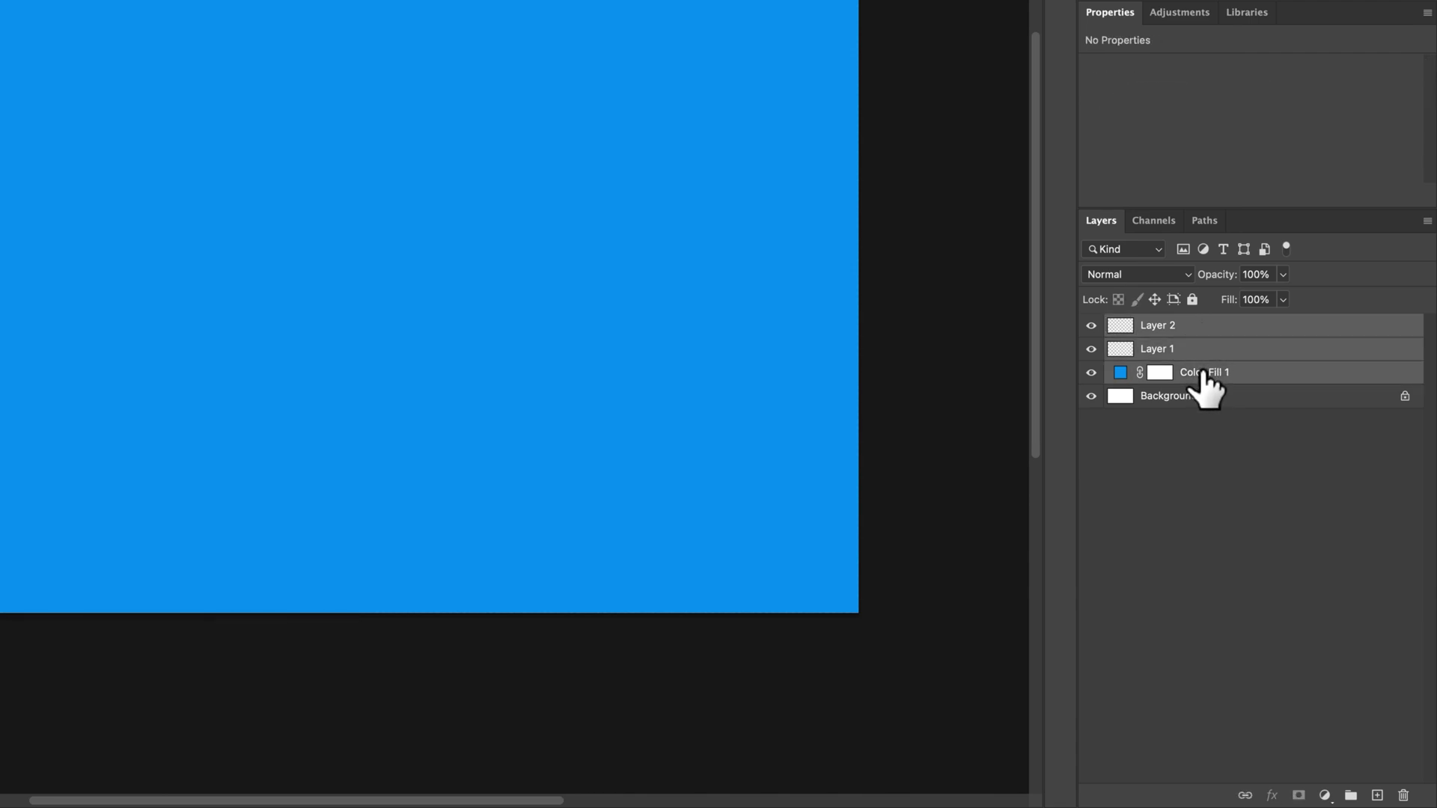
click(1218, 327)
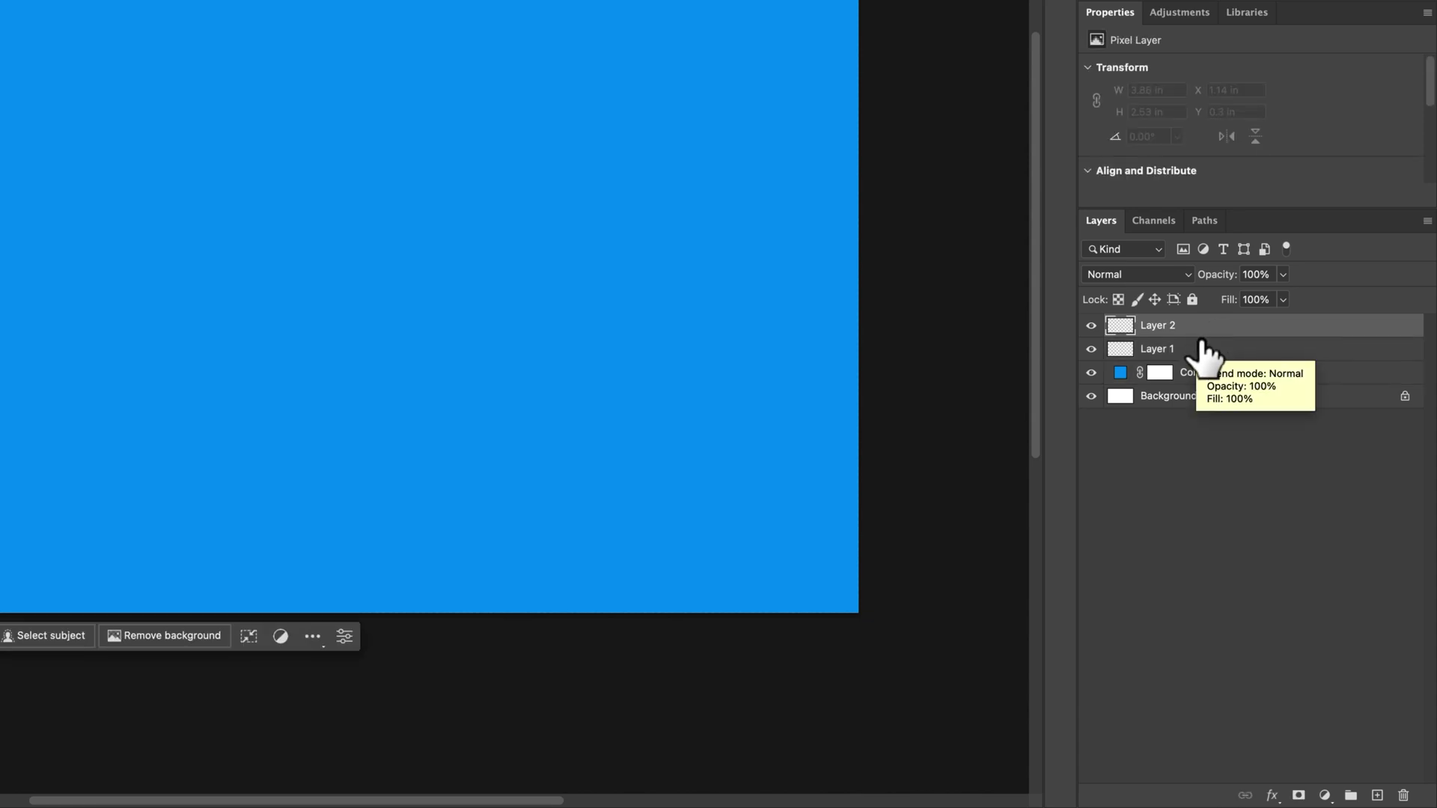
shift+click(1203, 349)
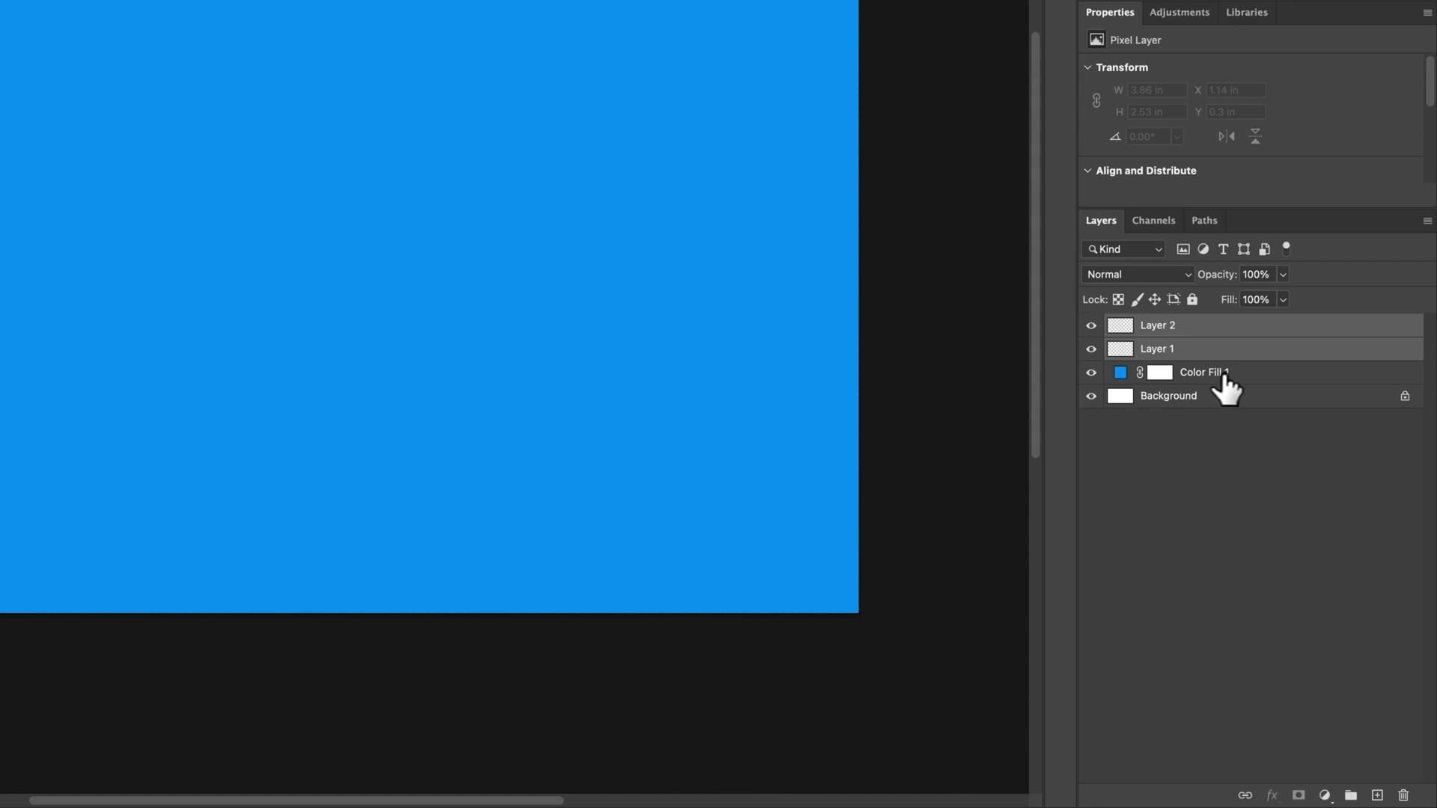
shift+click(1221, 373)
click(1233, 358)
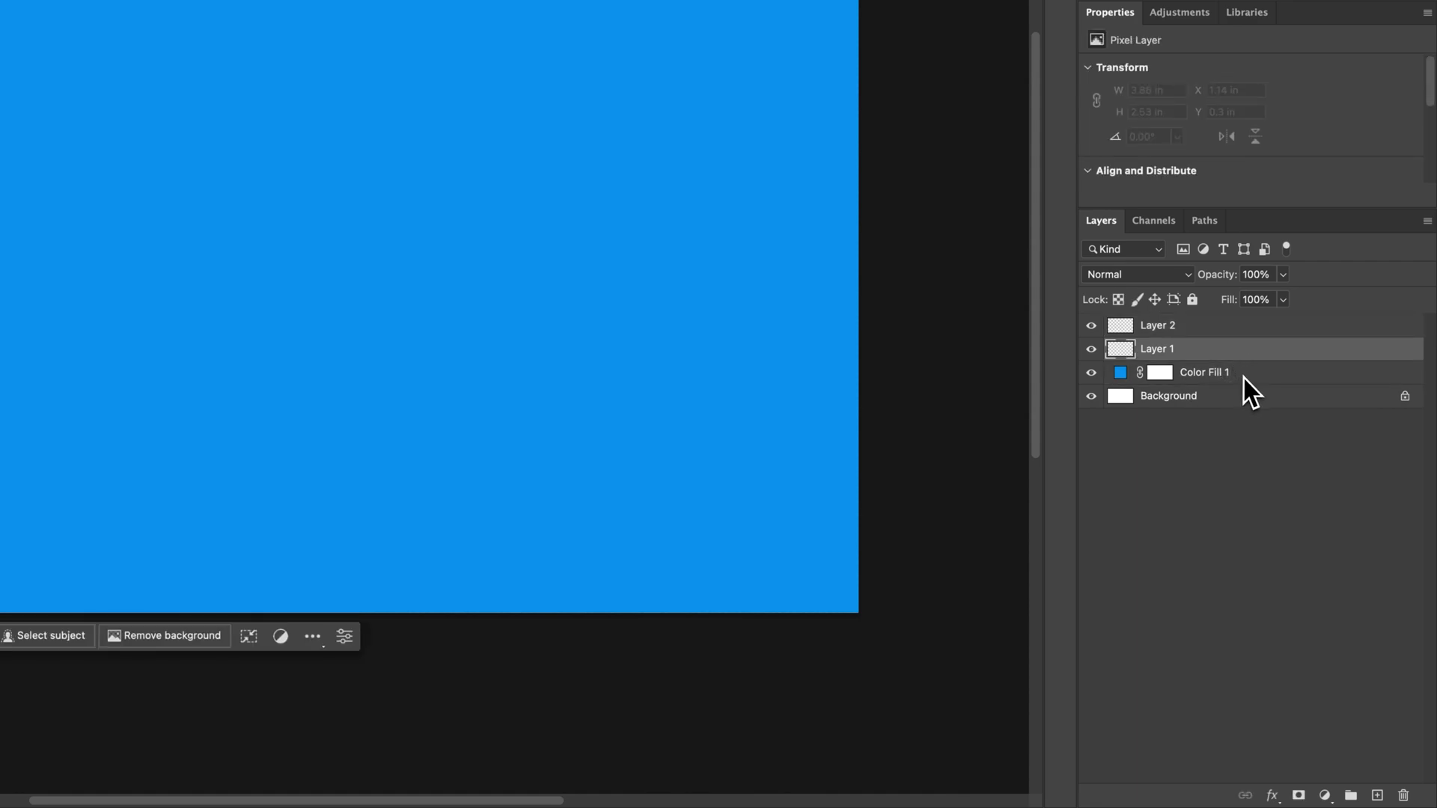
click(1239, 378)
super+click(1243, 331)
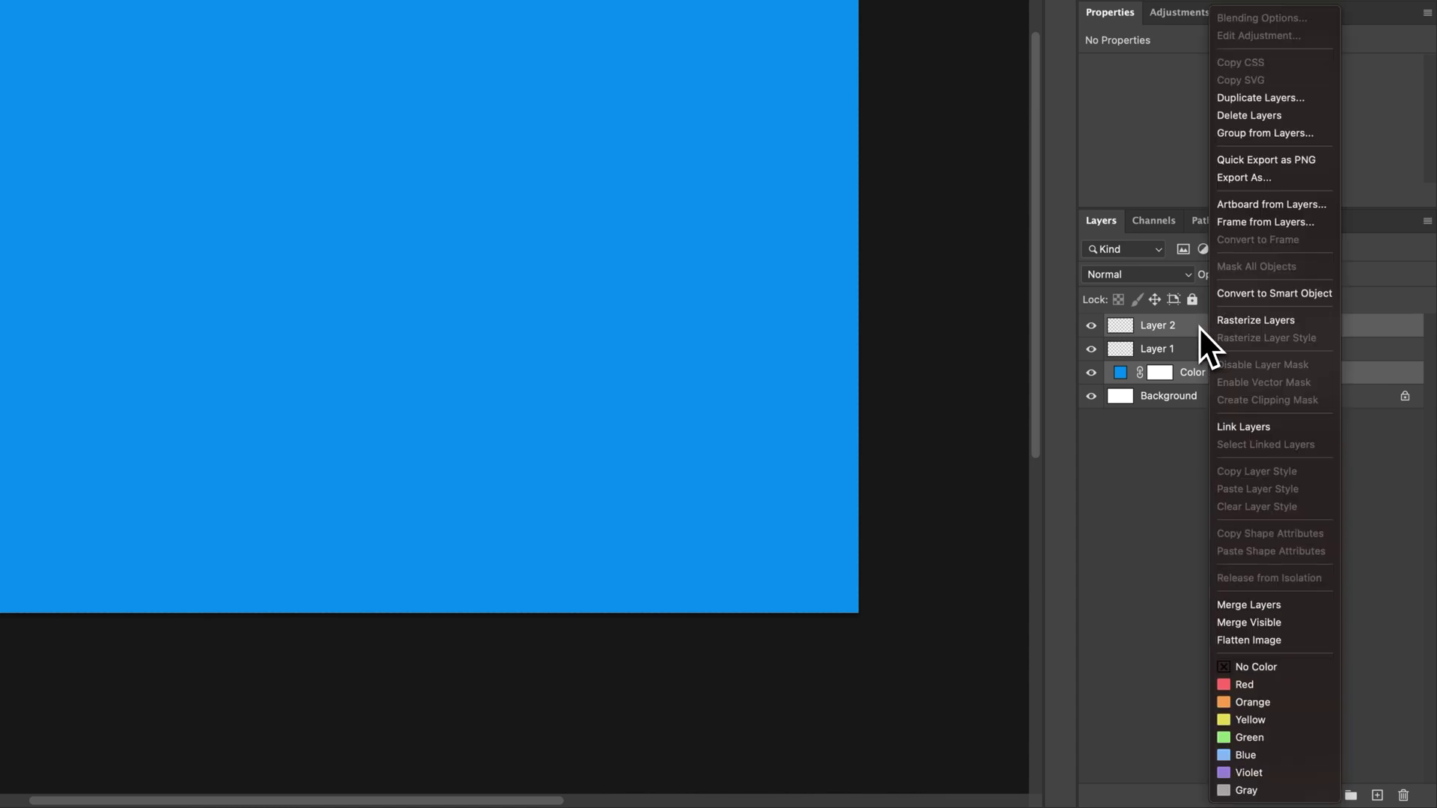
Group Layer 2 and Color Fill 1 into Group 1 using Group from Layers
click(1265, 132)
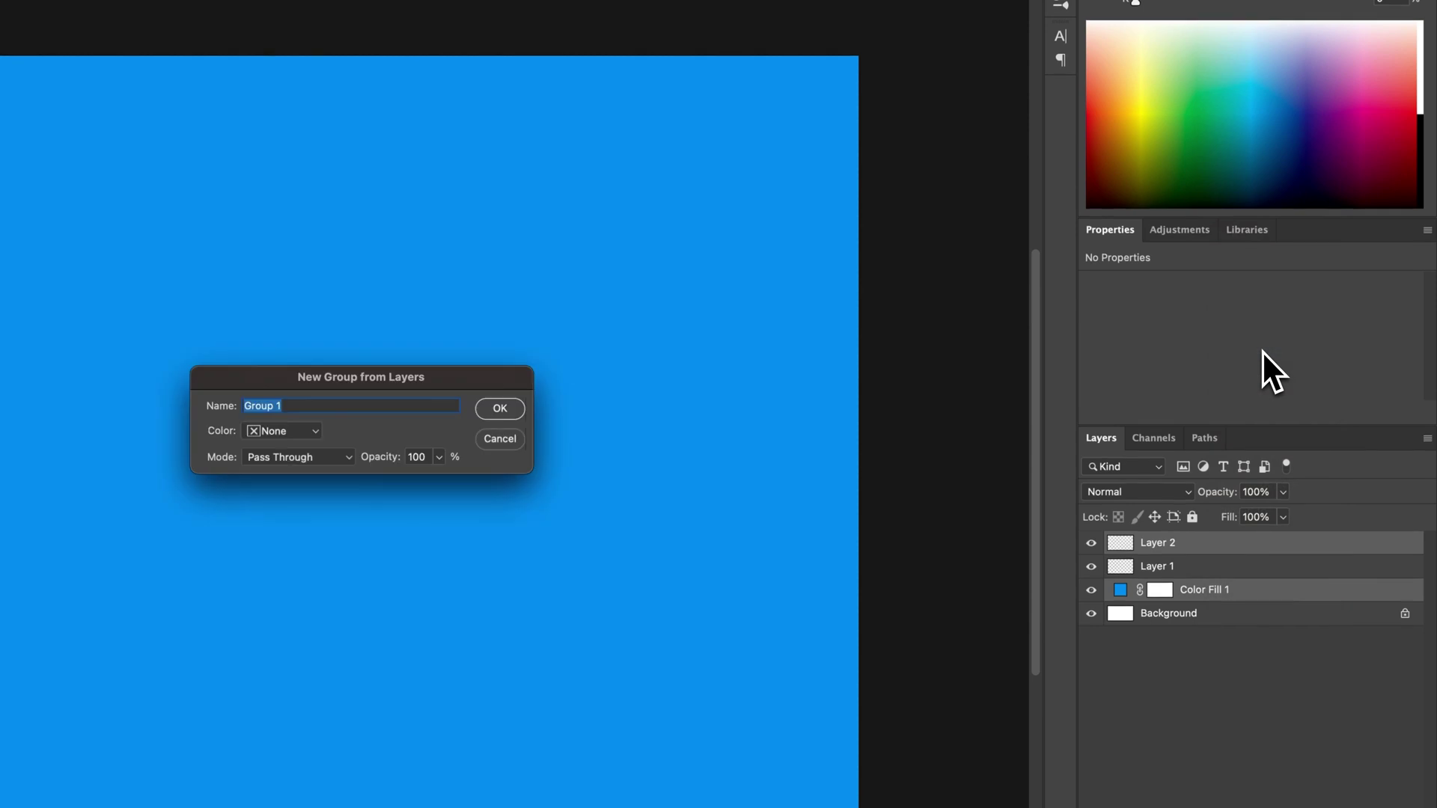
click(500, 408)
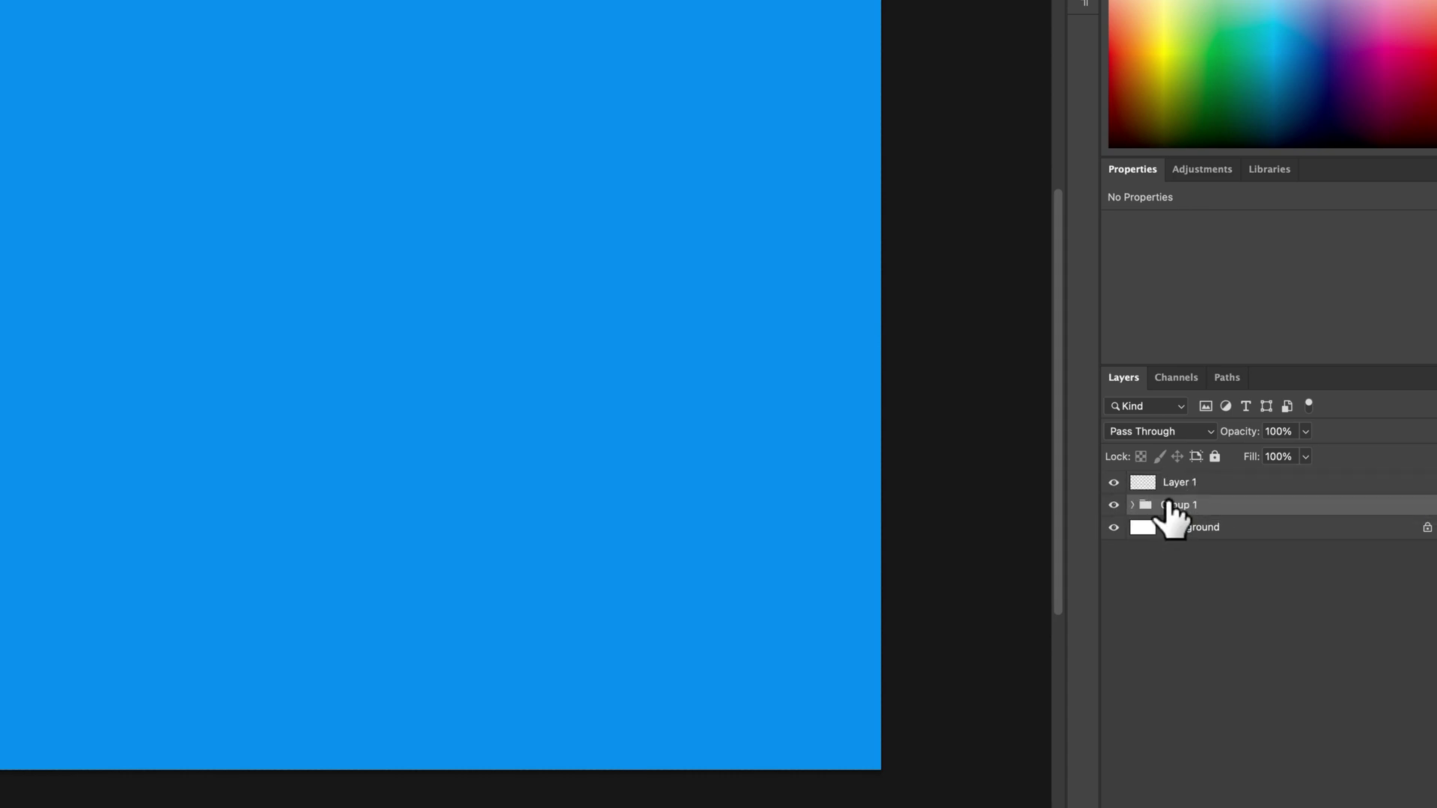
Select Layer 1 and drag it onto the new-layer button to create Layer 1 copy
click(1198, 488)
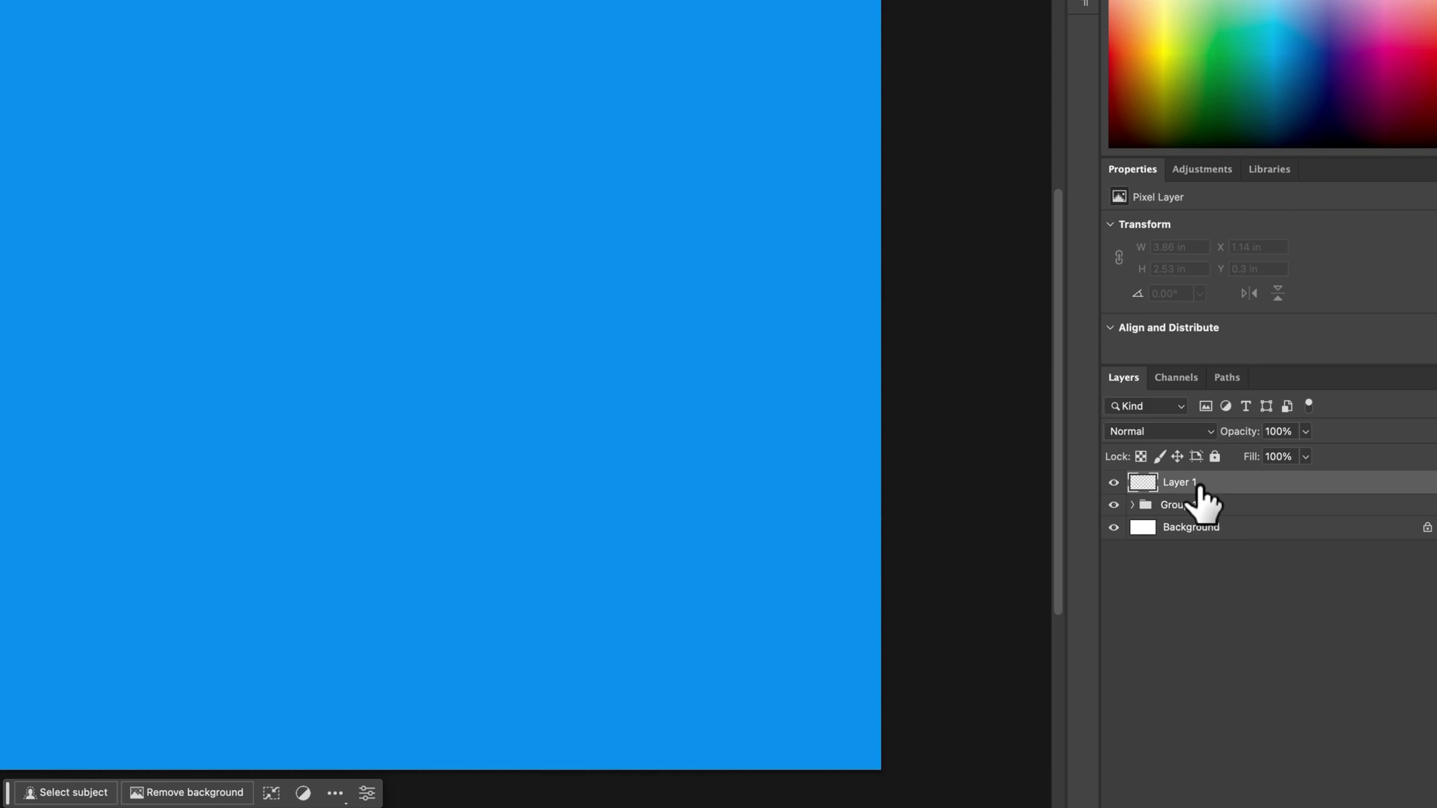
right_click(1214, 486)
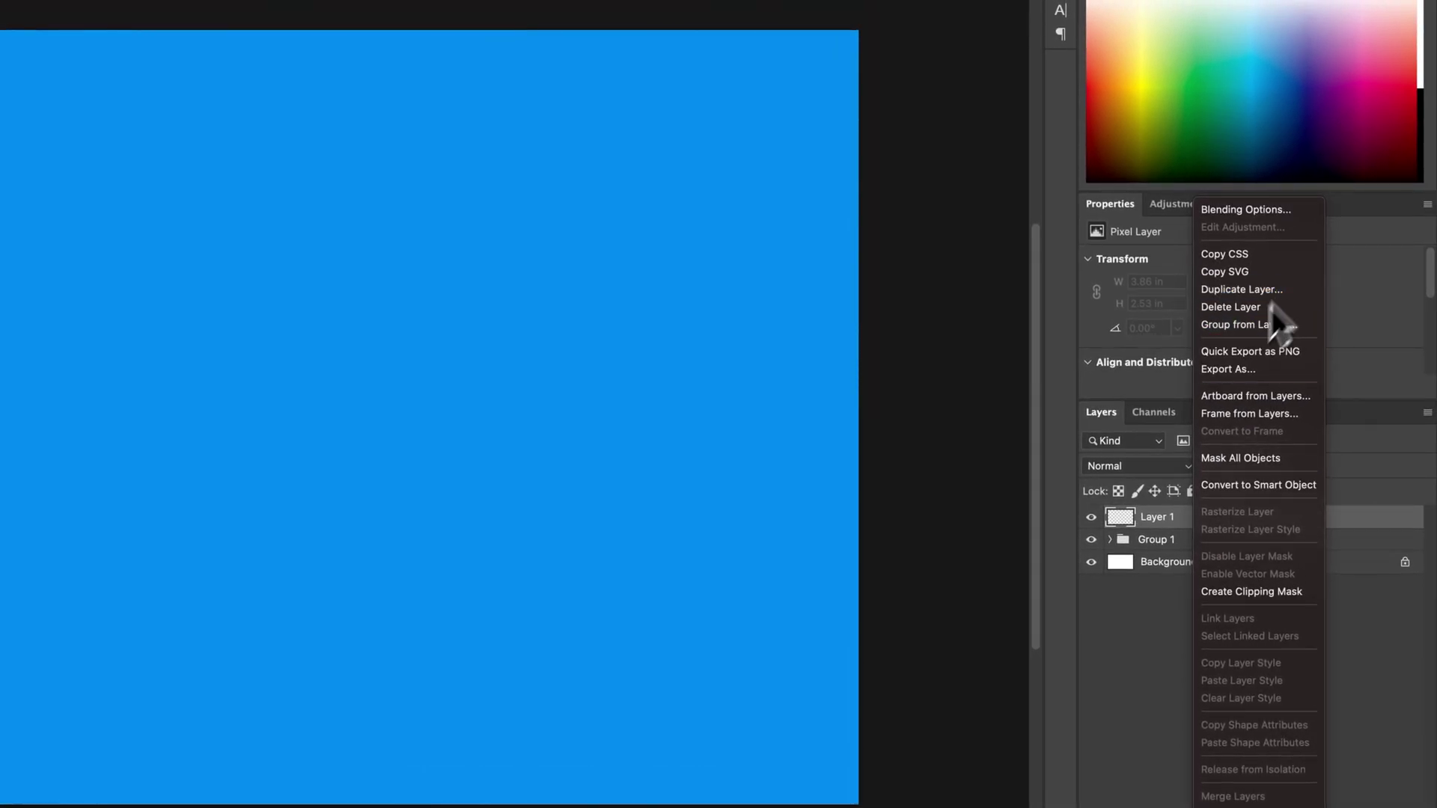
click(1176, 521)
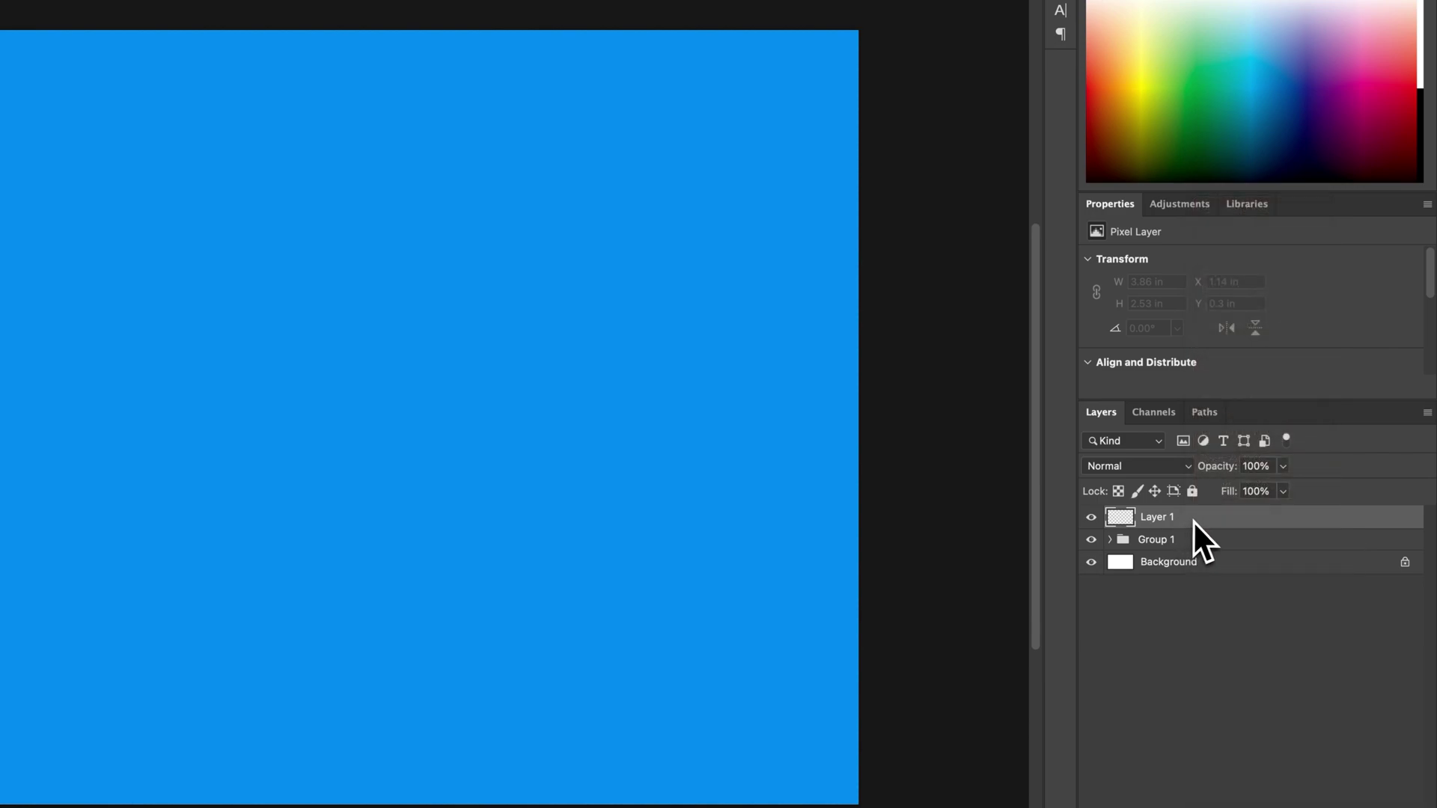
drag(1199, 517, 1195, 530)
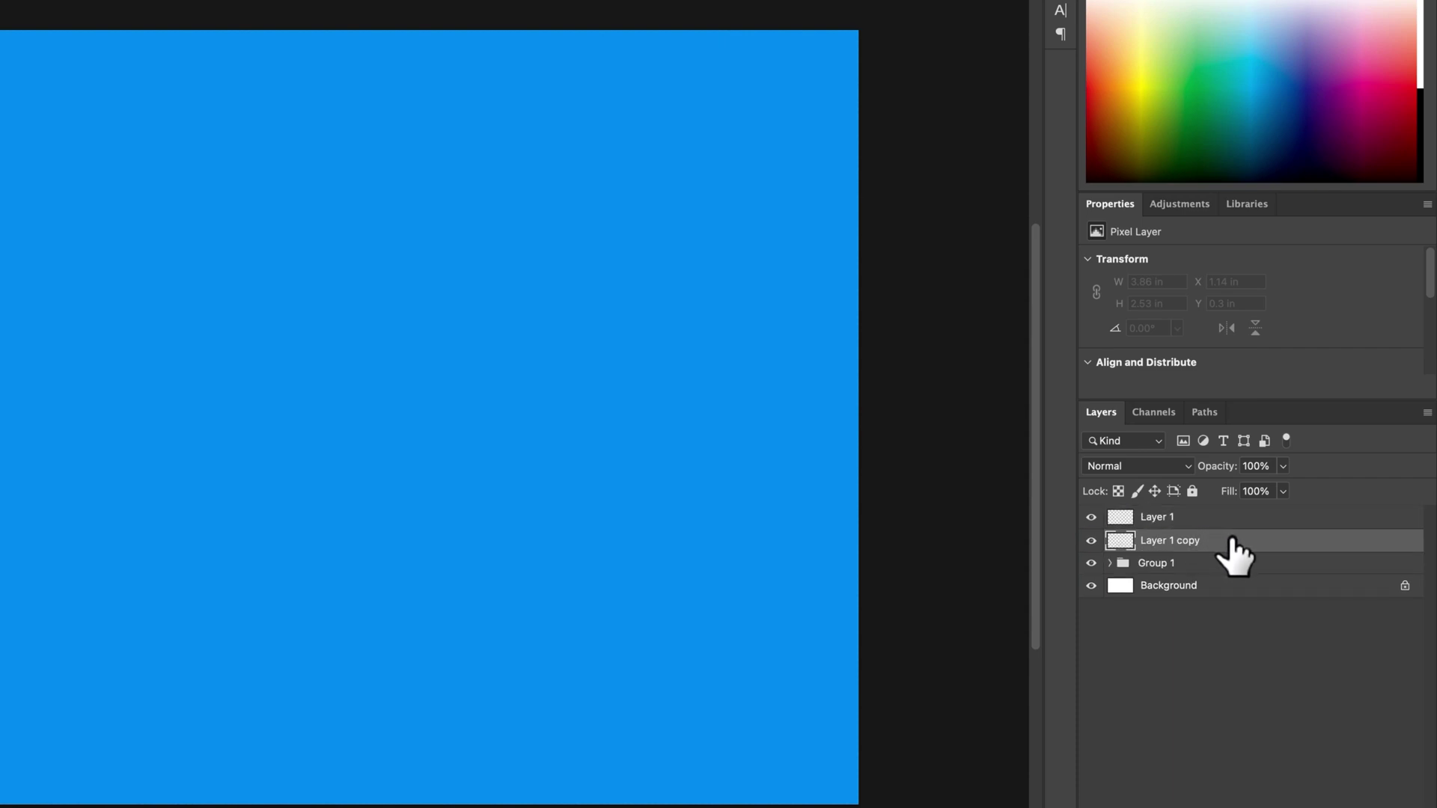
right_click(1232, 540)
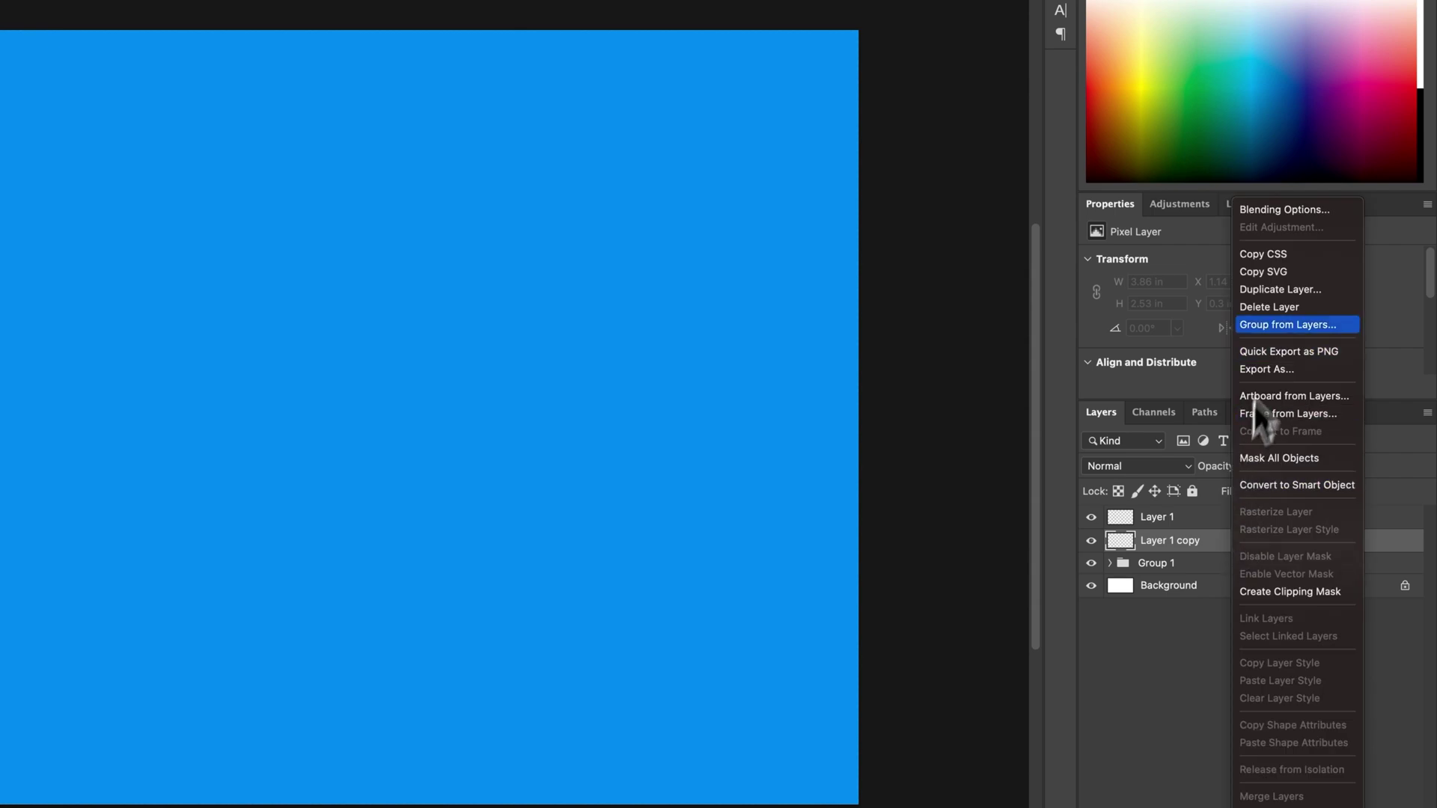
click(1282, 292)
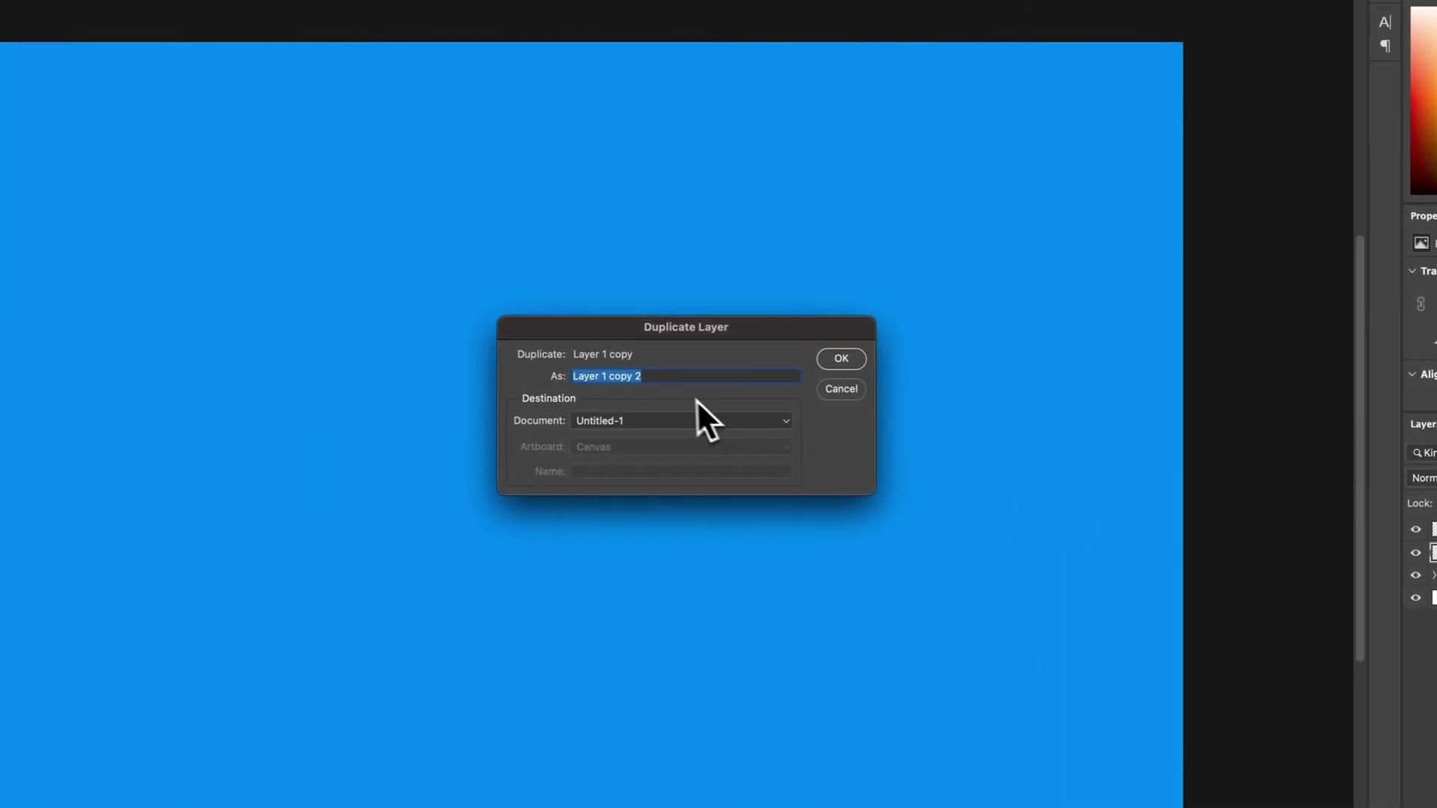
double_click(648, 377)
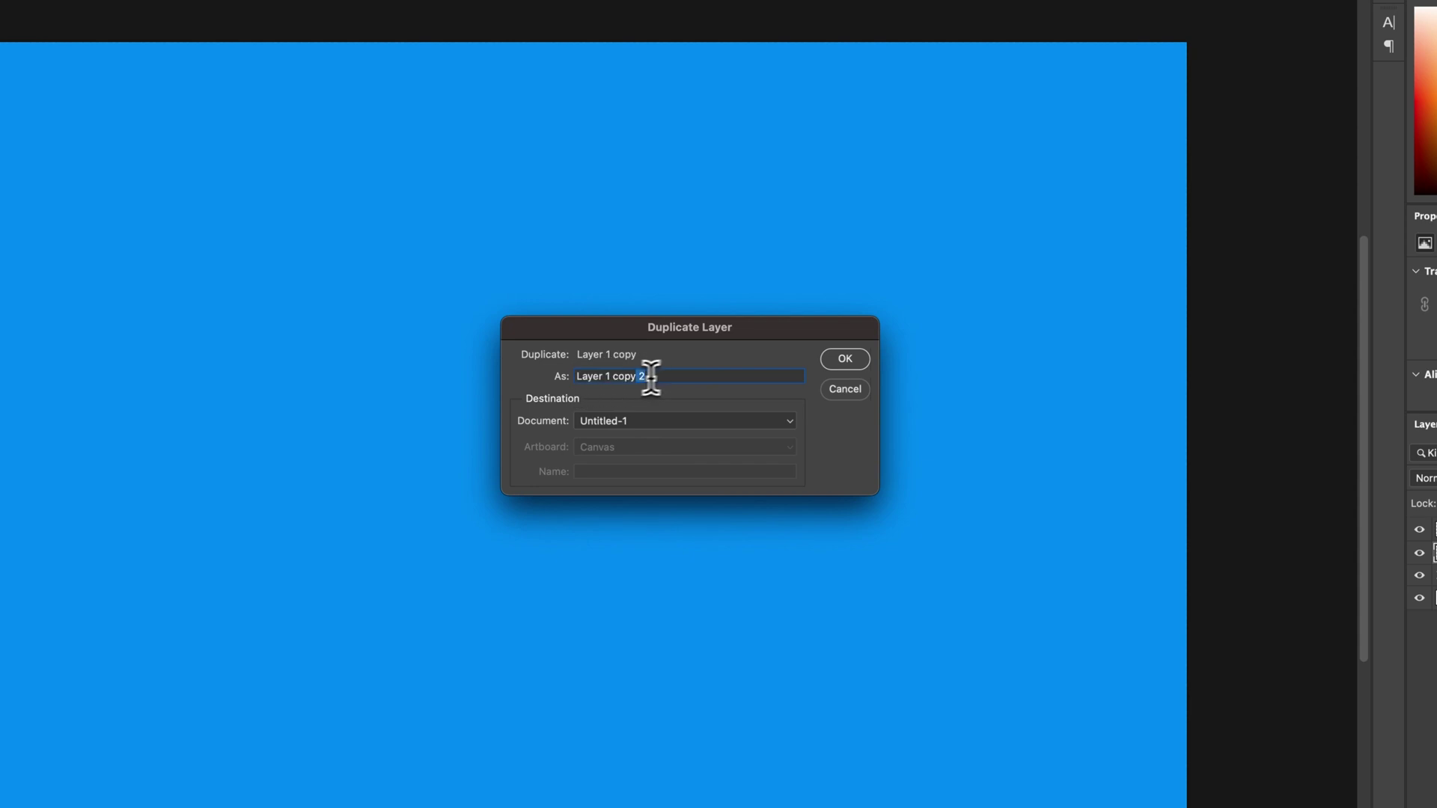
drag(650, 377, 577, 390)
click(617, 424)
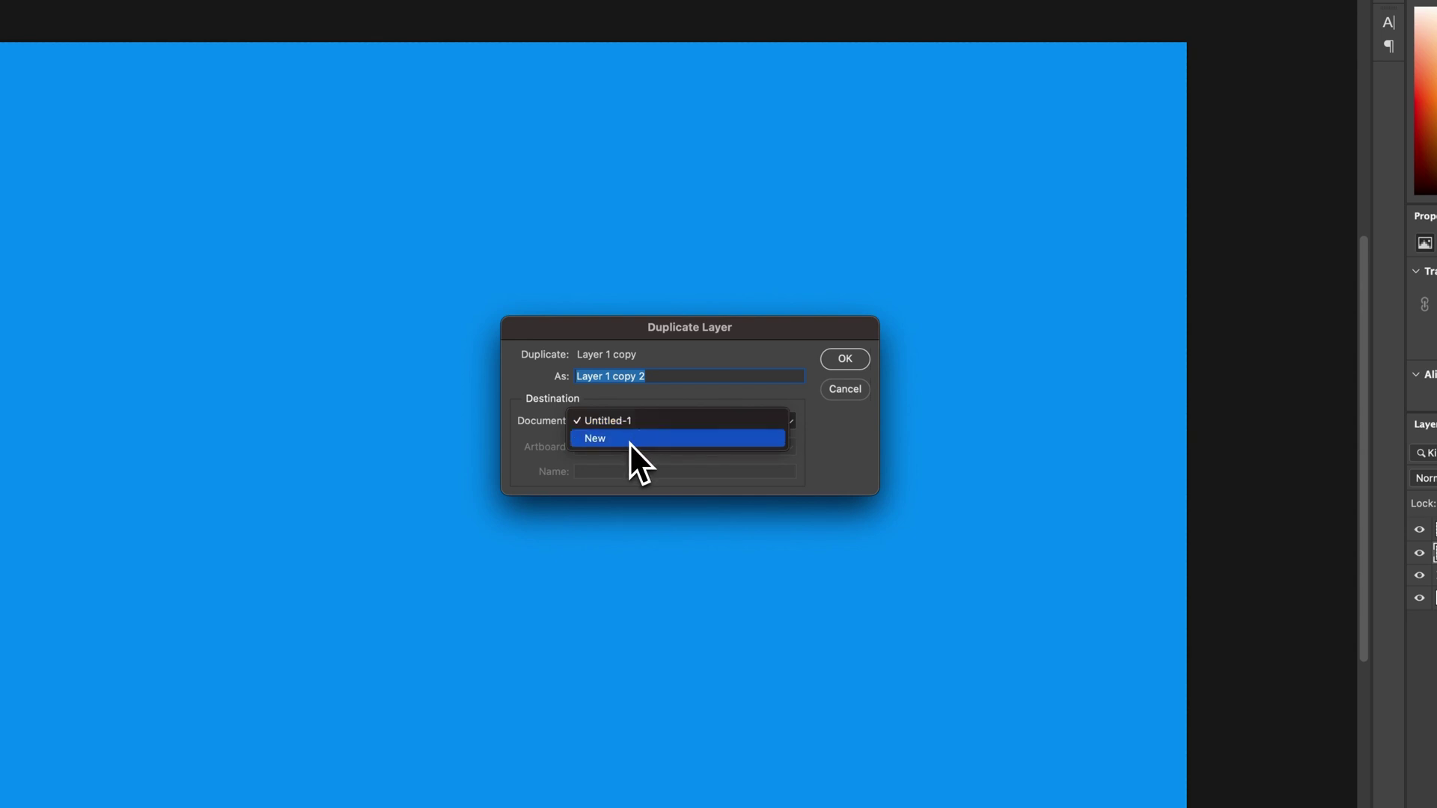
click(852, 444)
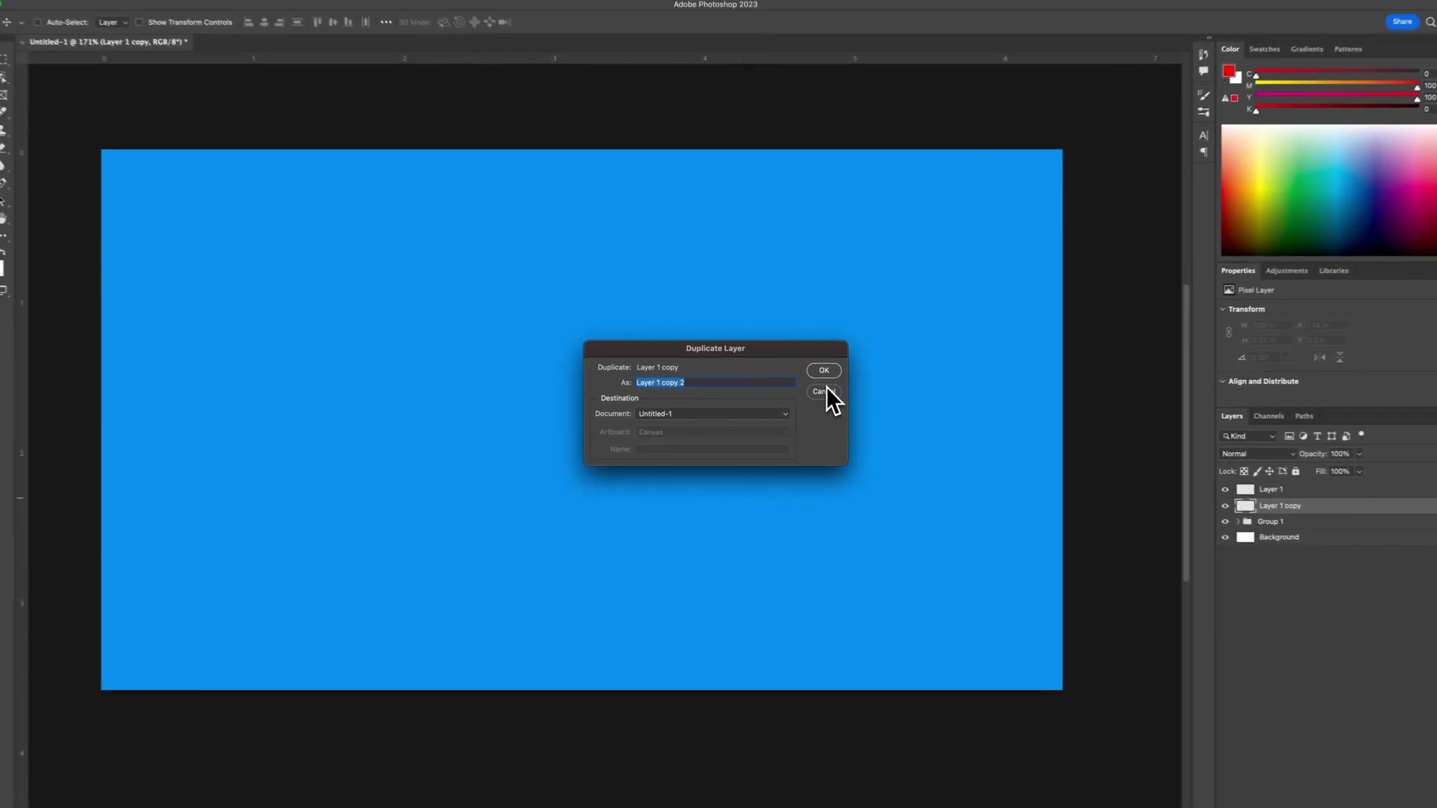
click(845, 390)
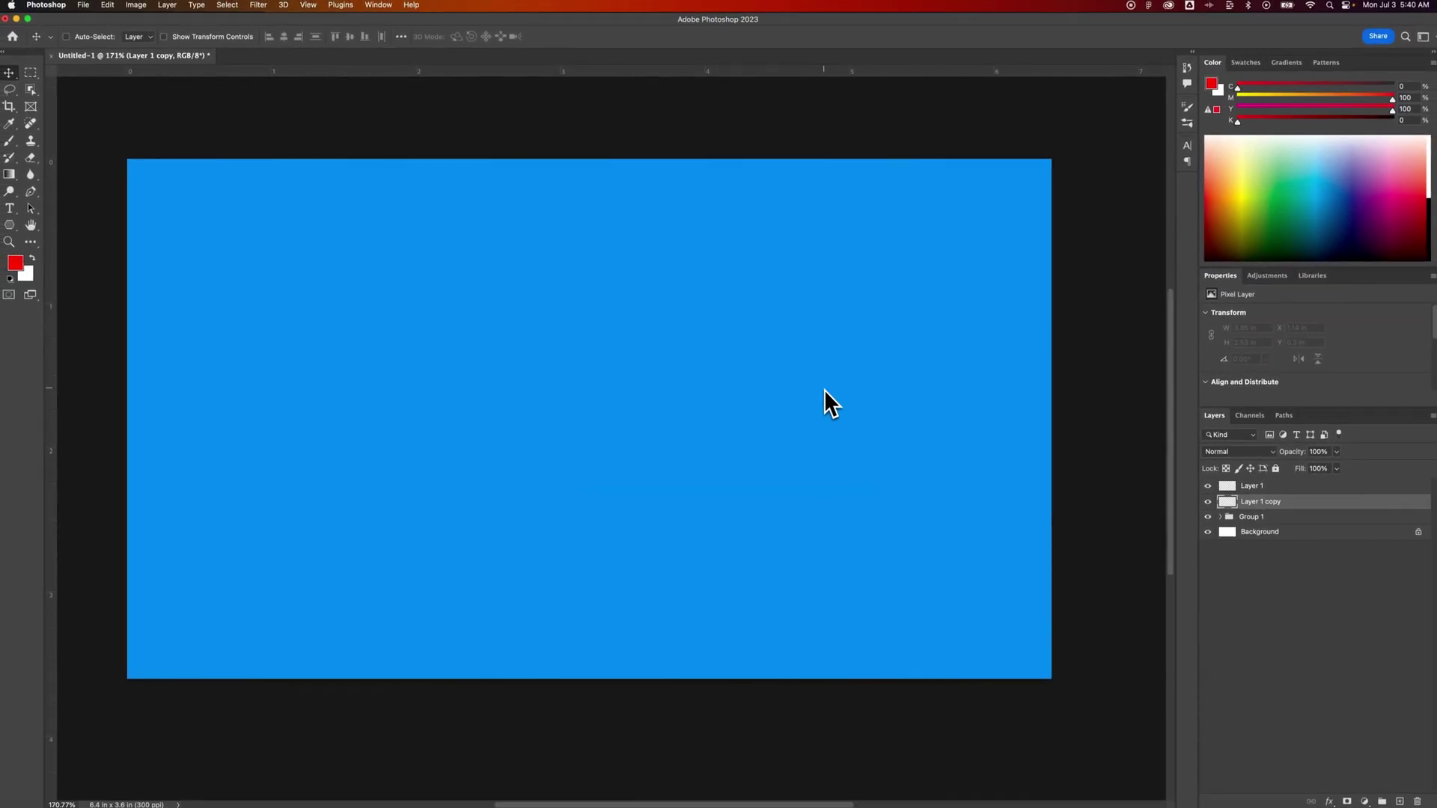